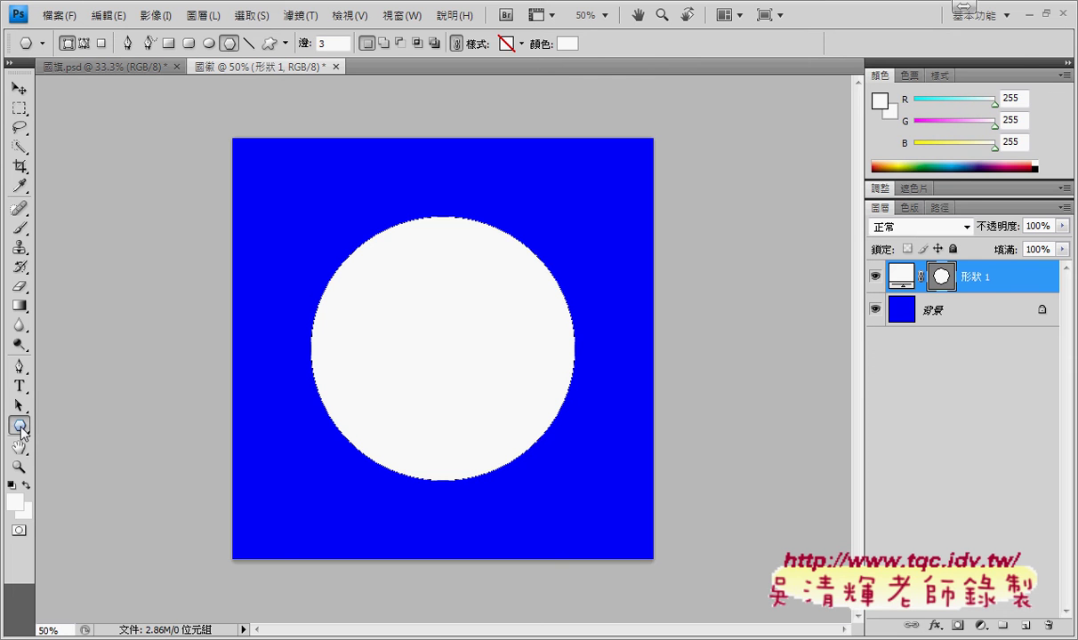
# Draw a 3-sided polygon above the circle and scale it to H 177%, W 82.8% at X 500 px
pyautogui.rightClick(19, 427)
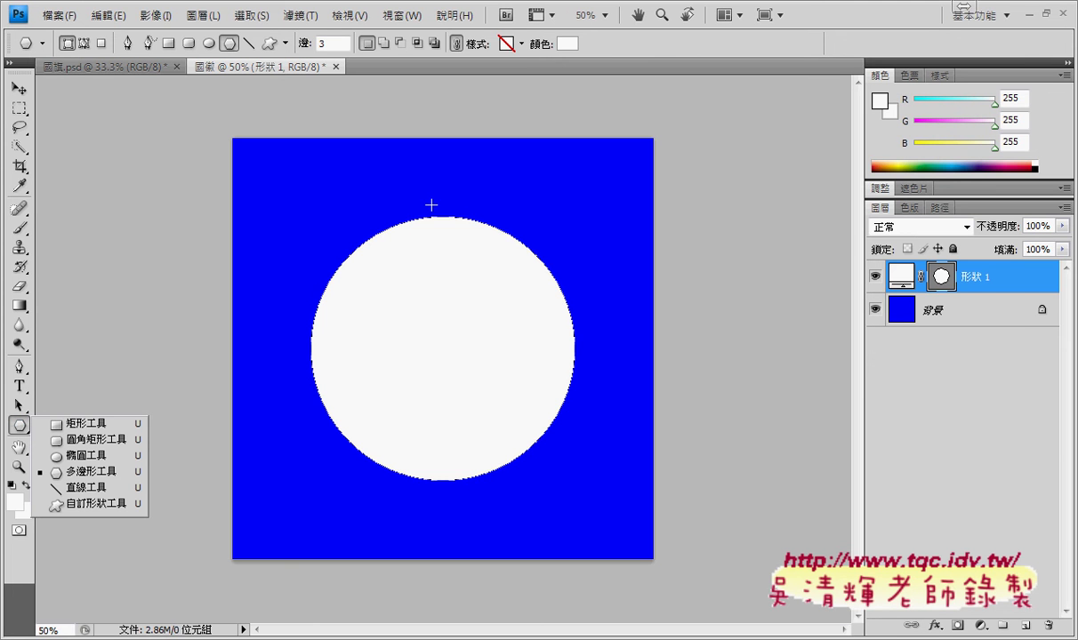
pyautogui.moveTo(431, 205); pyautogui.dragTo(451, 215)
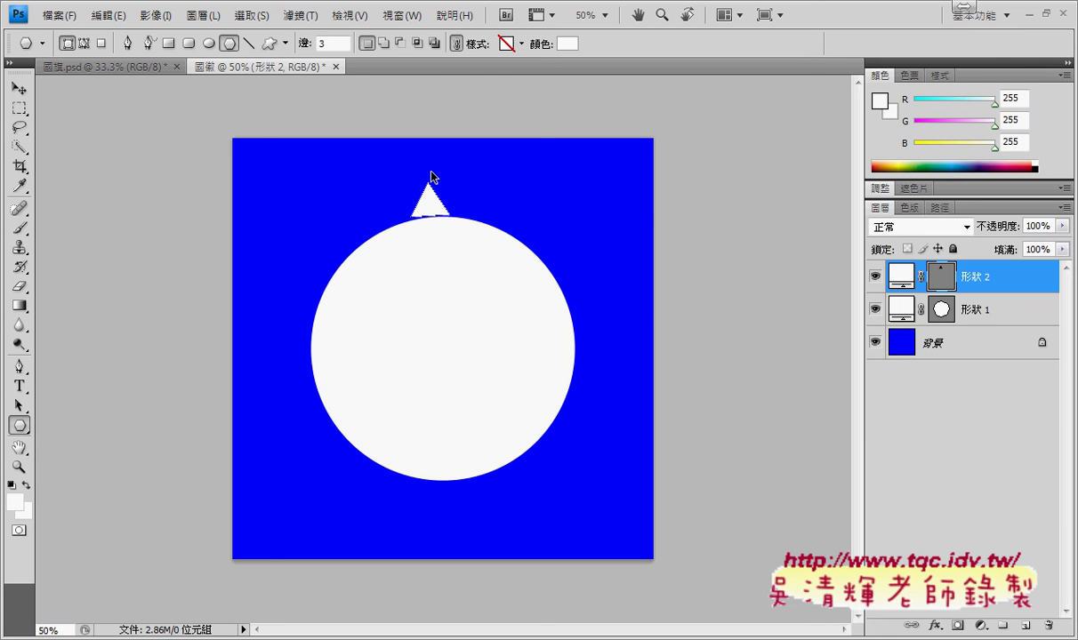
pyautogui.hotkey('ctrl', 't')
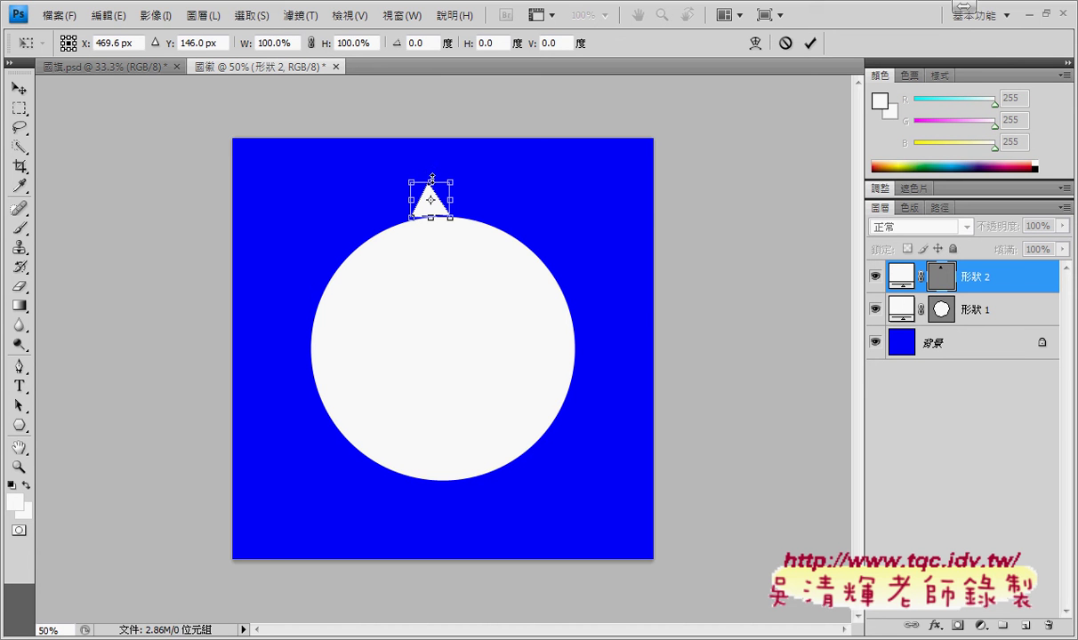
pyautogui.moveTo(433, 170); pyautogui.dragTo(430, 152)
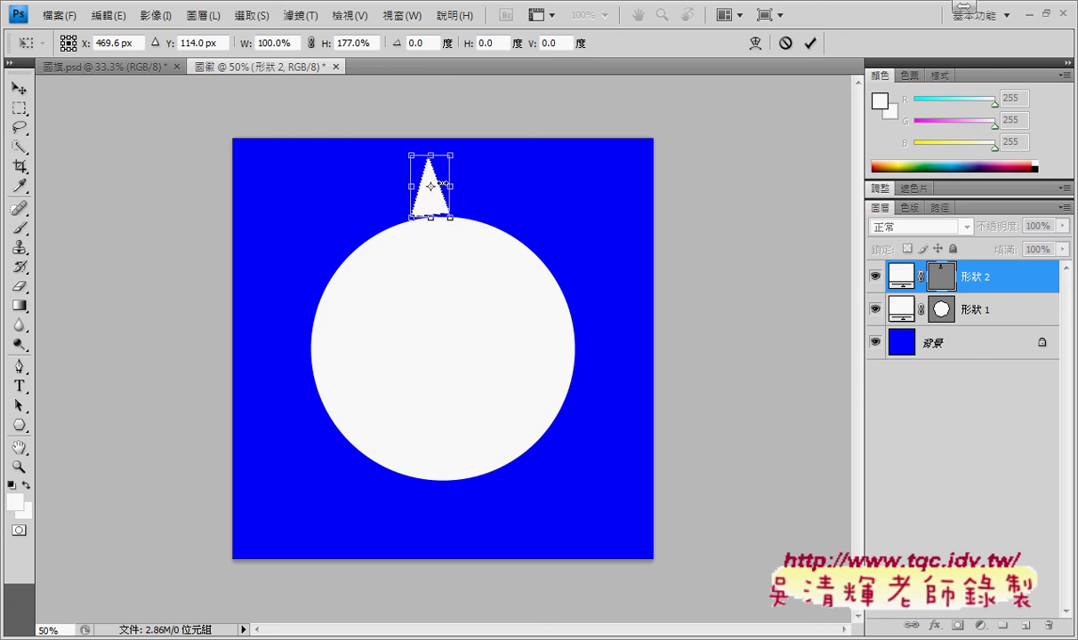
pyautogui.moveTo(451, 186)
pyautogui.mouseDown()
pyautogui.moveTo(435, 187)
pyautogui.moveTo(453, 196)
pyautogui.moveTo(445, 204)
pyautogui.mouseUp()
pyautogui.hotkey('ctrl', 'z')
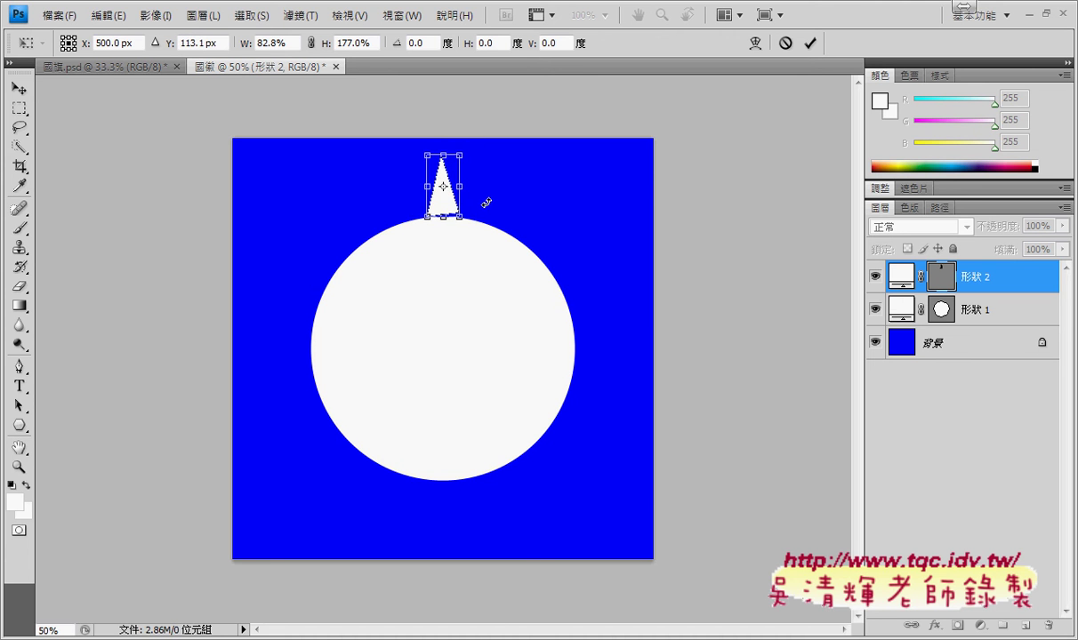
pyautogui.click(112, 41)
pyautogui.moveTo(122, 43); pyautogui.dragTo(94, 43)
pyautogui.click(809, 42)
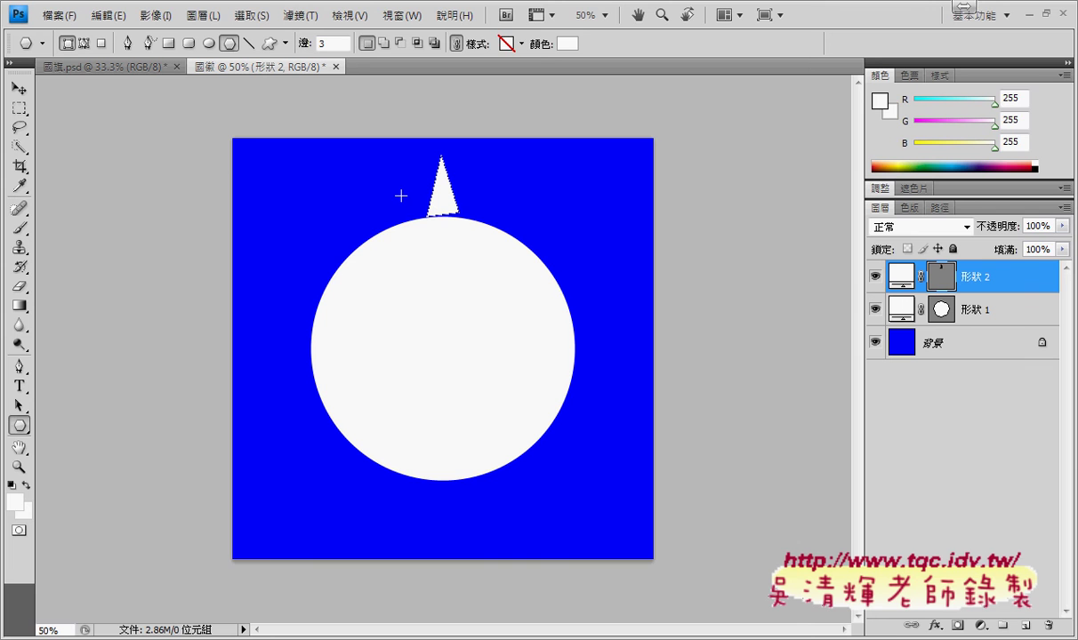
# Rotate the ray 30° about a reference point at the circle centre, X 500 px, Y 500 px
pyautogui.hotkey('ctrl', 't')
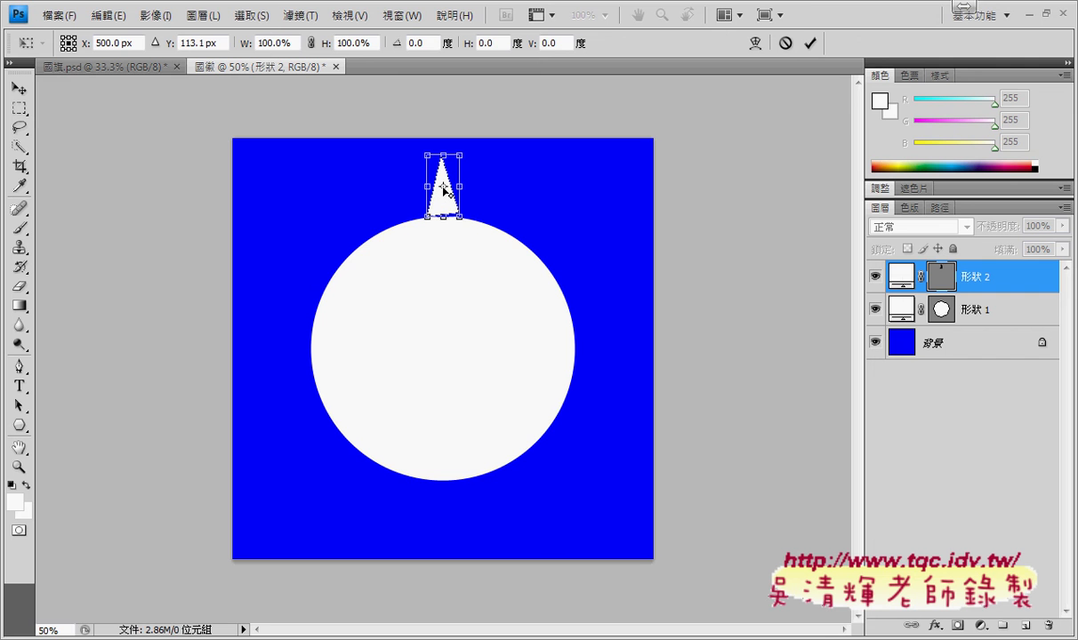
pyautogui.moveTo(443, 187); pyautogui.dragTo(447, 345)
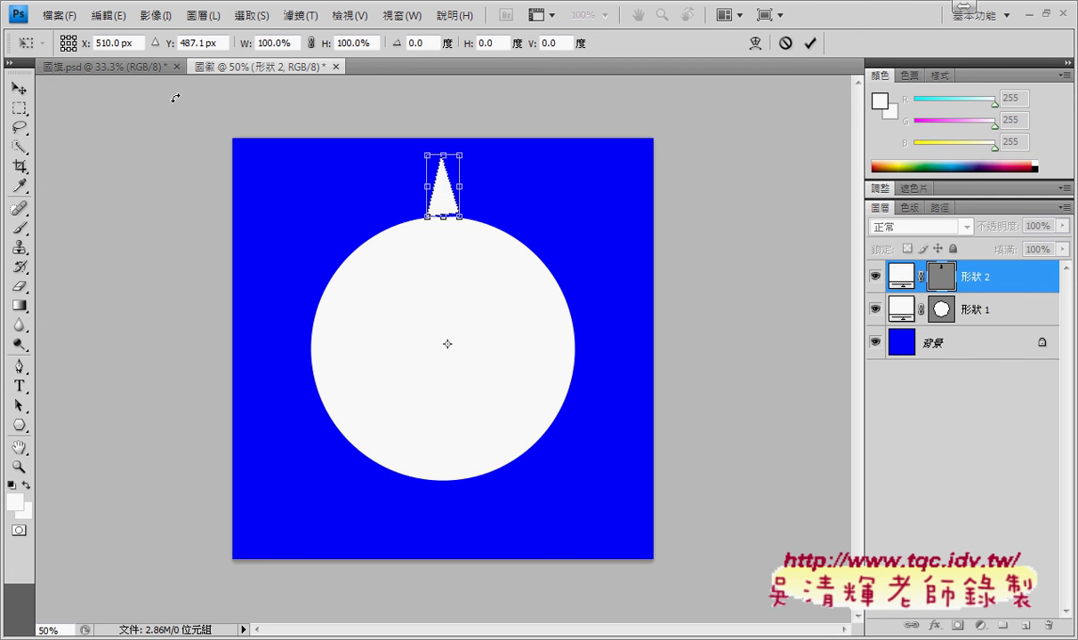
pyautogui.doubleClick(112, 43)
pyautogui.write('5000')
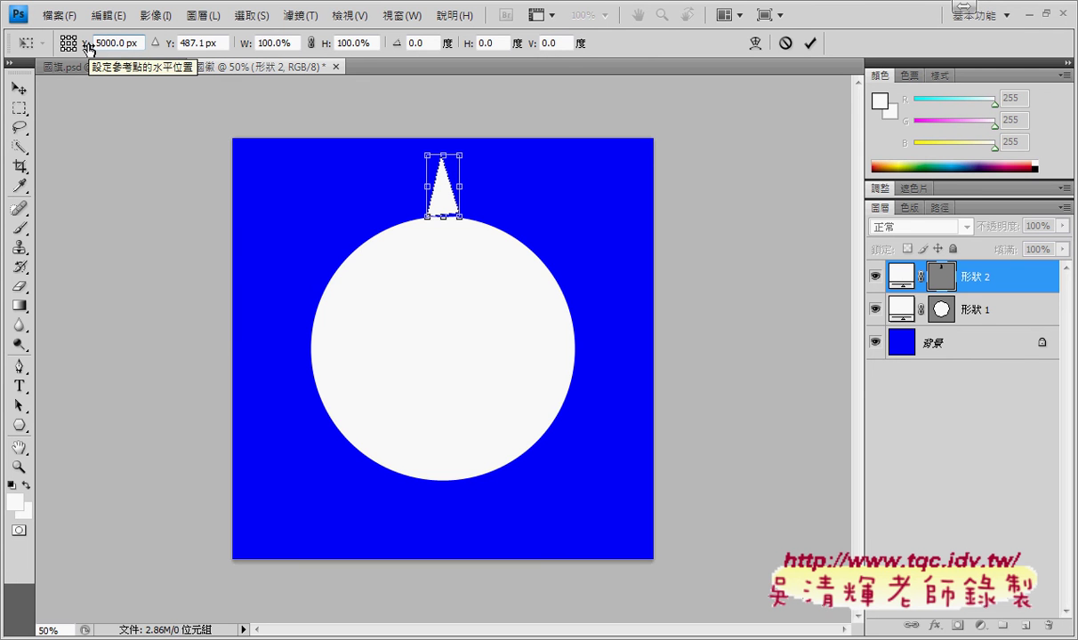
pyautogui.press('BackSpace')
pyautogui.press('Return')
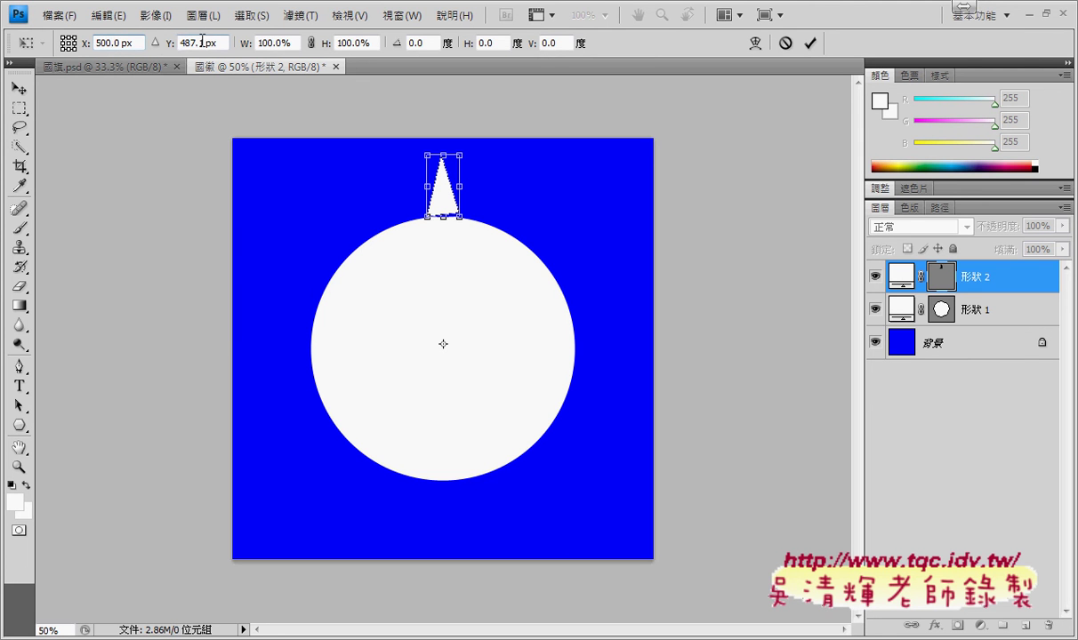
pyautogui.doubleClick(183, 44)
pyautogui.write('5')
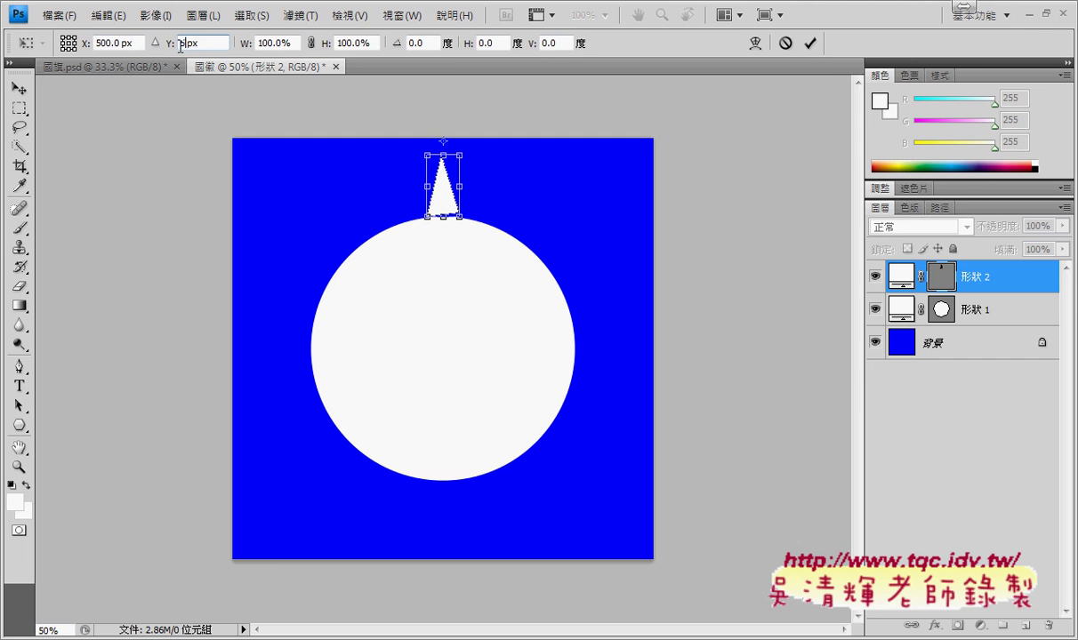
pyautogui.write('00')
pyautogui.doubleClick(425, 43)
pyautogui.write('30')
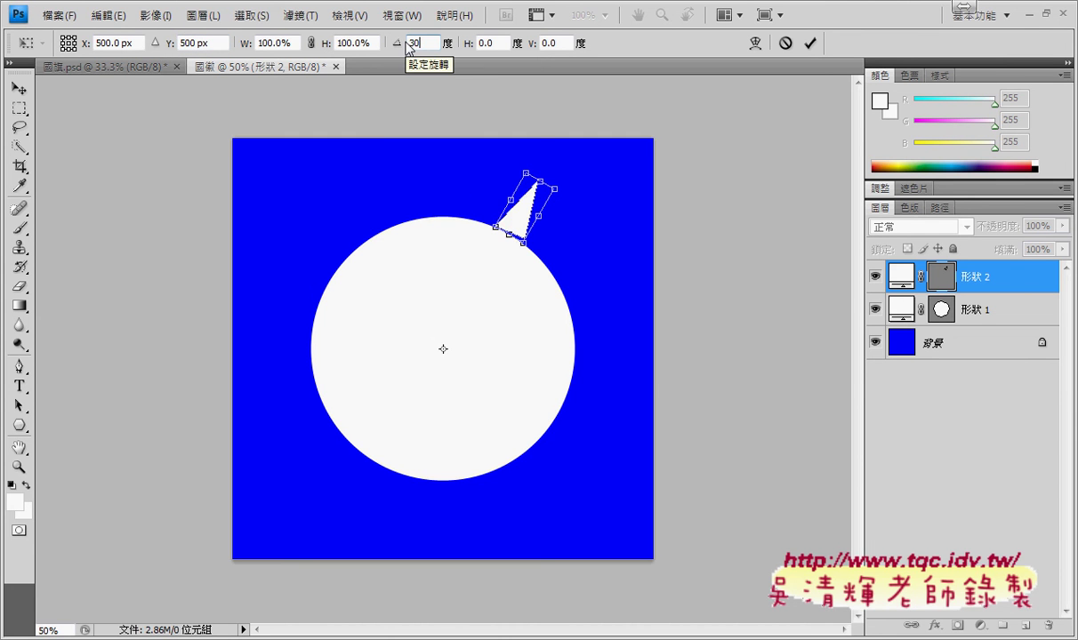
pyautogui.click(810, 43)
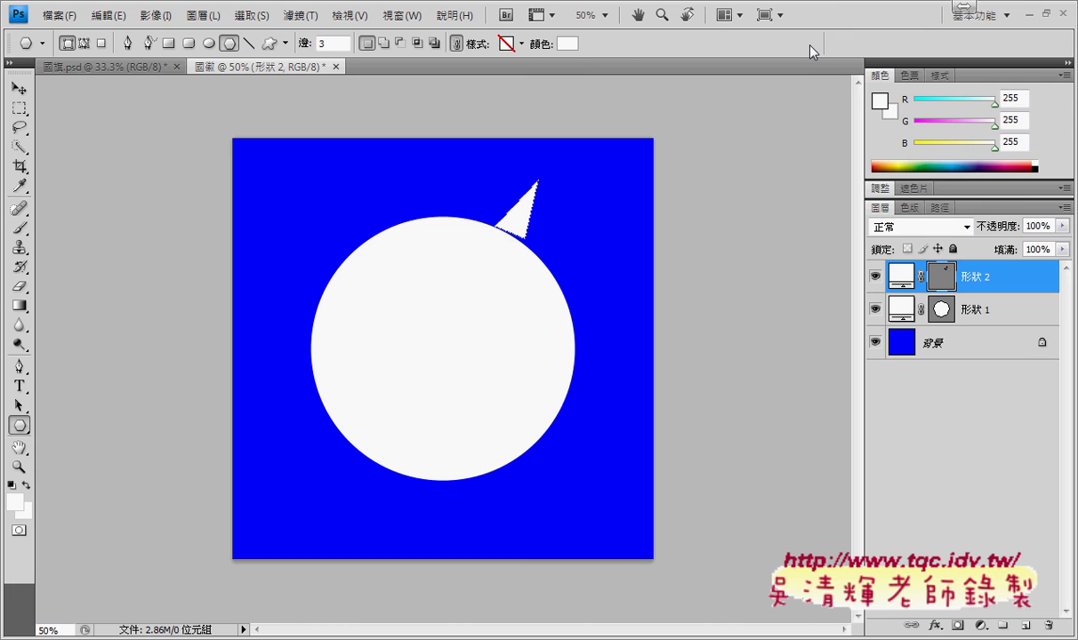
# Repeat the 30° duplicate-and-rotate with Ctrl+Alt+Shift+T until twelve rays surround the white circle
pyautogui.hotkey('ctrl', 'alt', 'shift', 't')
pyautogui.hotkey('ctrl', 'alt', 'shift', 't')
pyautogui.hotkey('ctrl', 'alt', 'shift', 't')
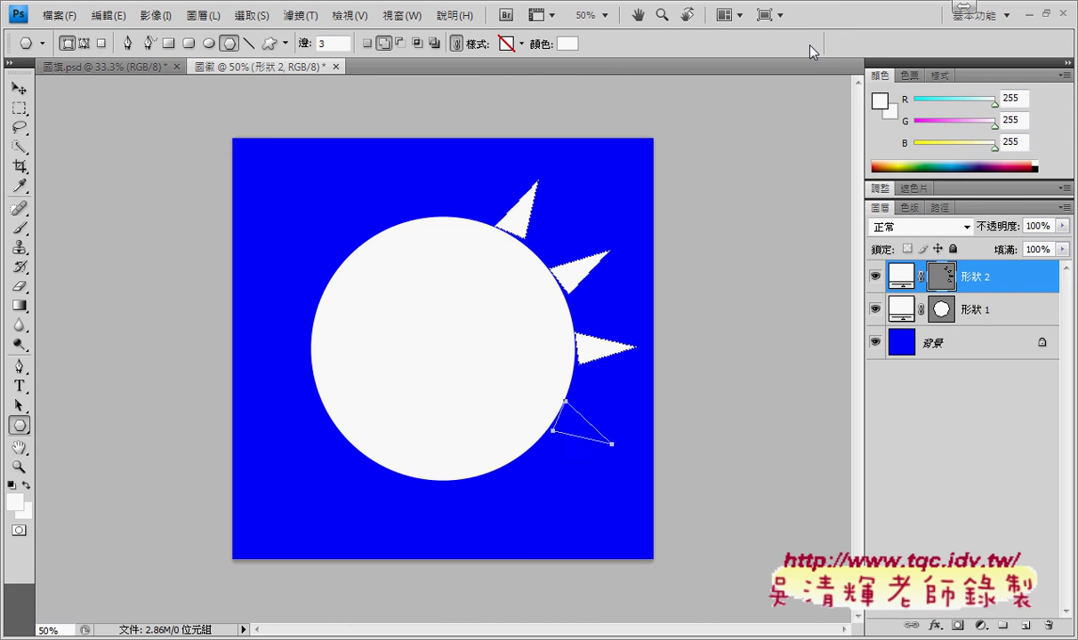
pyautogui.hotkey('ctrl', 'alt', 'shift', 't')
pyautogui.hotkey('ctrl', 'alt', 'shift', 't')
pyautogui.hotkey('ctrl', 'alt', 'shift', 't')
pyautogui.hotkey('ctrl', 'alt', 'shift', 't')
pyautogui.hotkey('ctrl', 'alt', 'shift', 't')
pyautogui.hotkey('ctrl', 'alt', 'shift', 't')
pyautogui.hotkey('ctrl', 'alt', 'shift', 't')
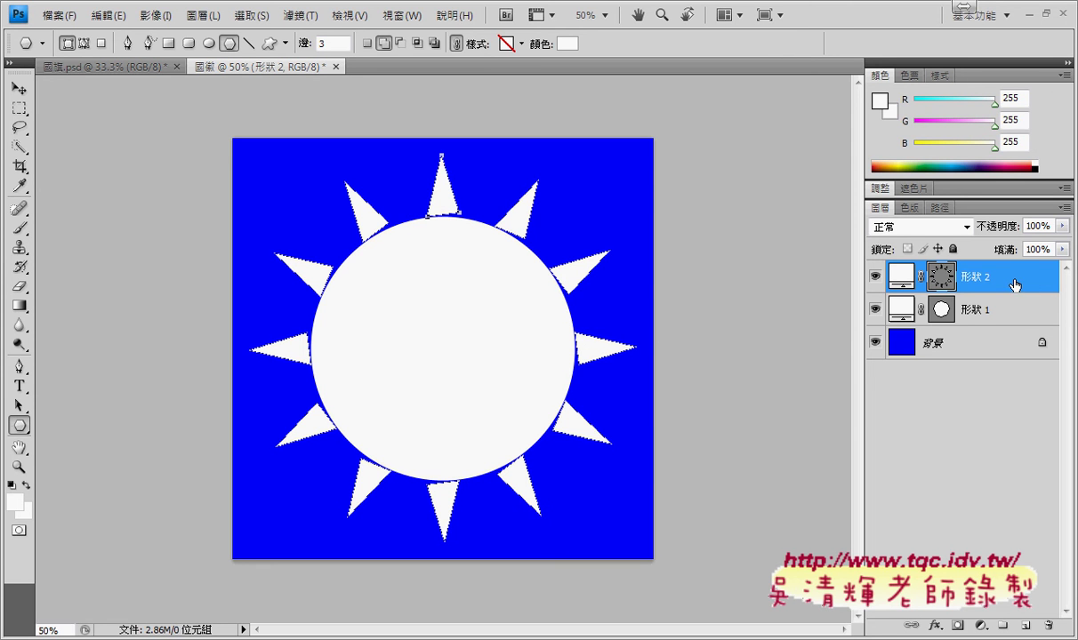
pyautogui.moveTo(1015, 285)
pyautogui.mouseDown()
pyautogui.moveTo(1050, 628)
pyautogui.moveTo(1021, 281)
pyautogui.mouseUp()
# Check the 國旗.psd flag by toggling its red background layer, then return to the emblem
pyautogui.click(107, 68)
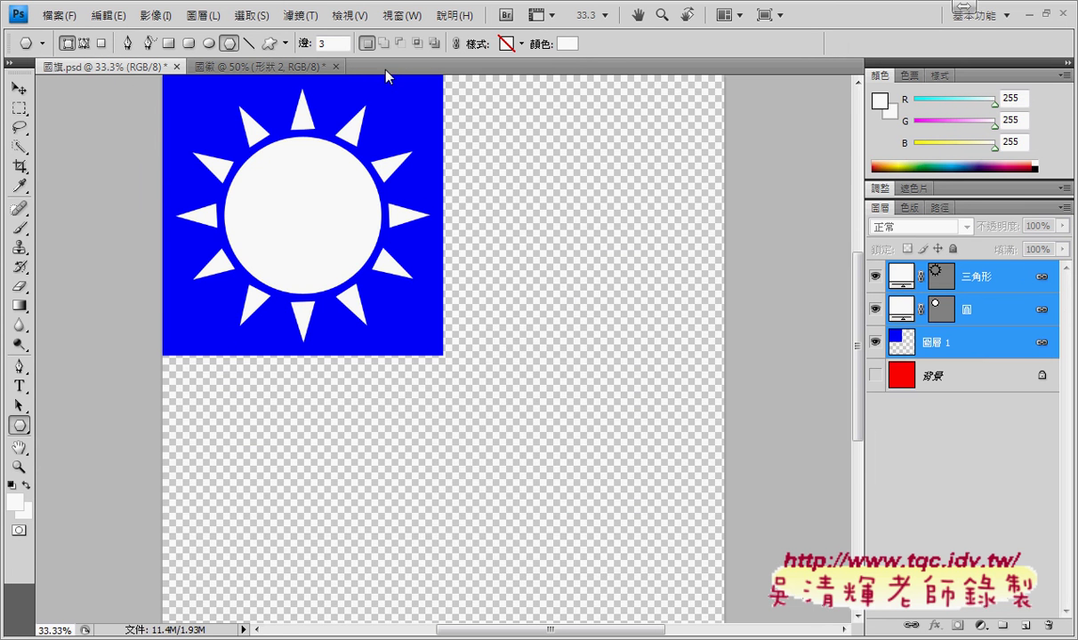
pyautogui.click(875, 376)
pyautogui.click(875, 377)
pyautogui.click(218, 66)
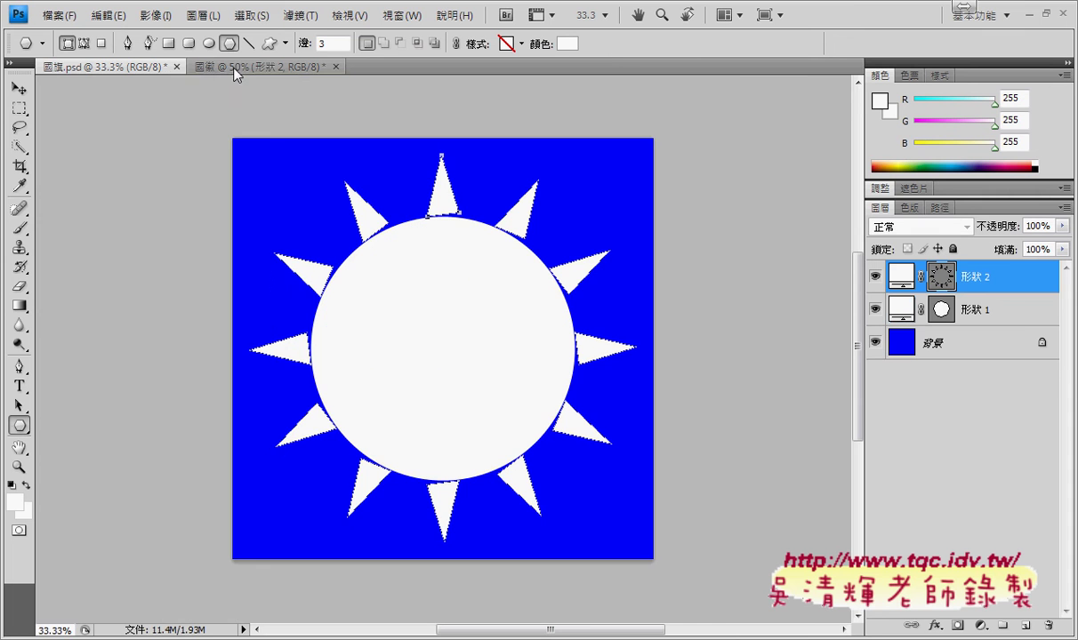
# Save the emblem to the Desktop as 國徽.psd in Photoshop format
pyautogui.click(50, 16)
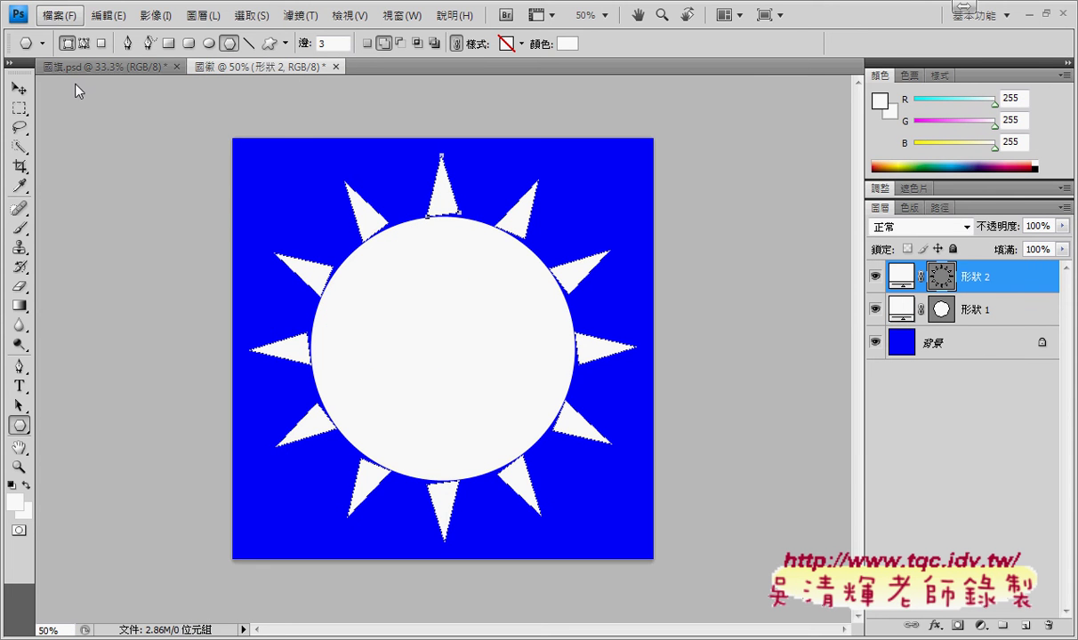
pyautogui.click(77, 253)
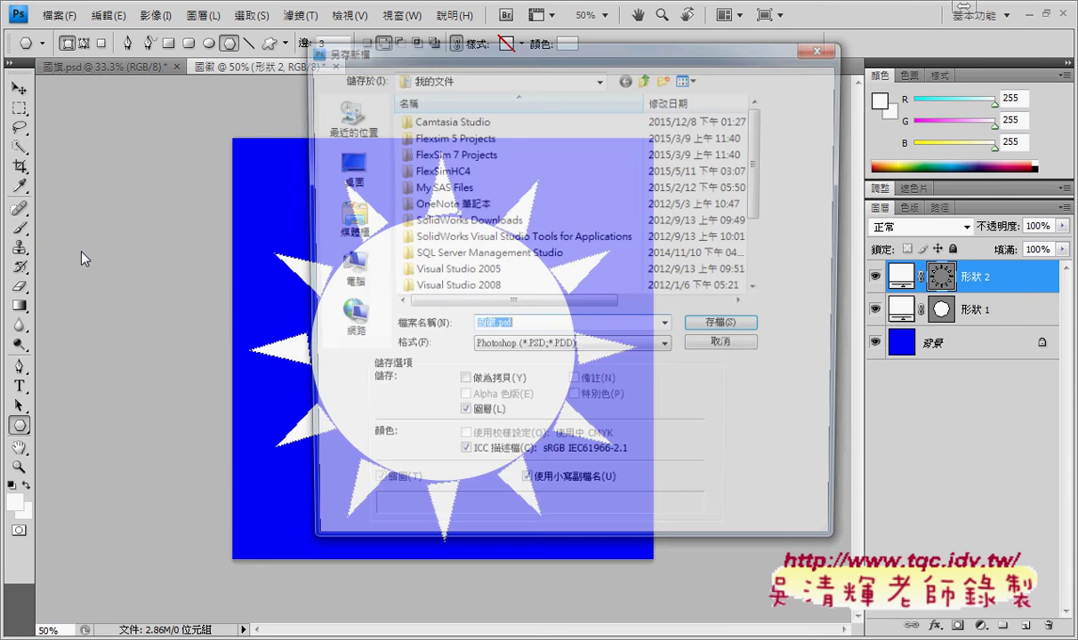
pyautogui.click(346, 167)
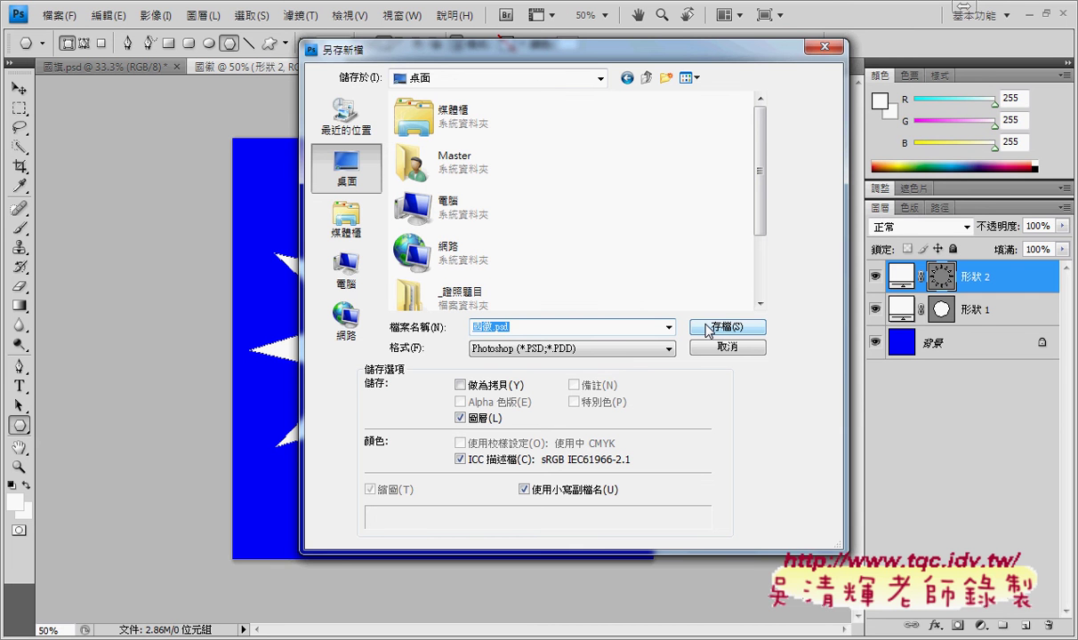
pyautogui.click(709, 328)
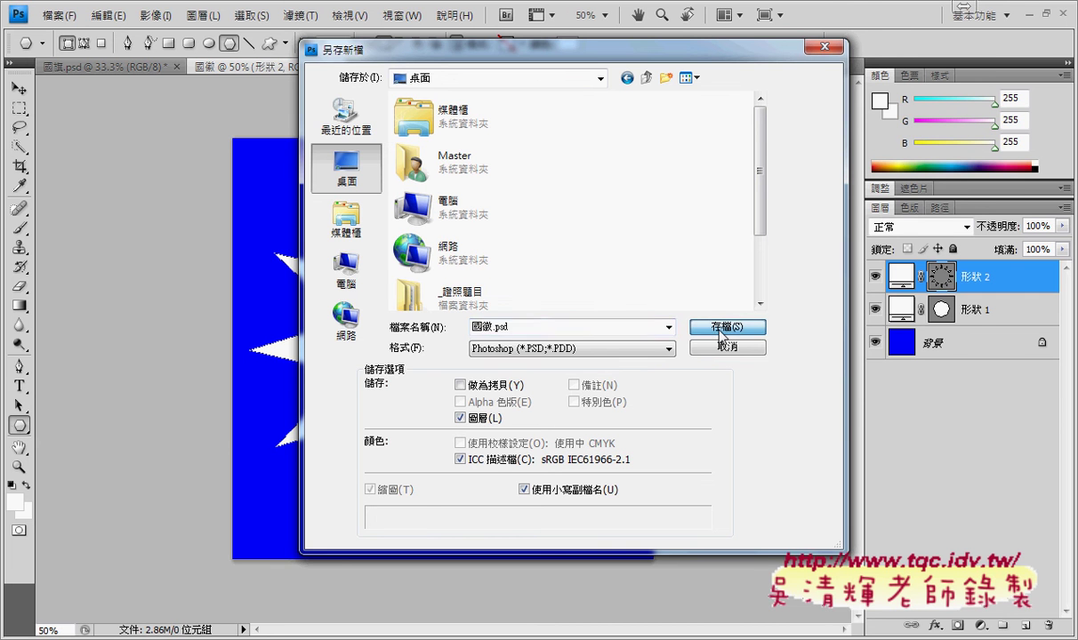
pyautogui.click(713, 210)
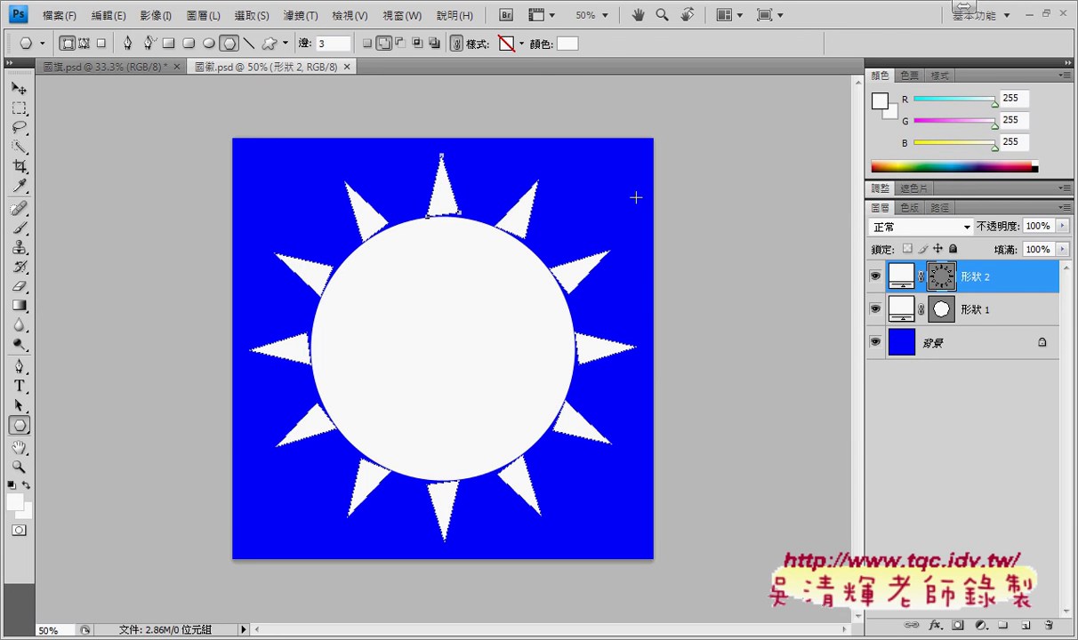
# Create a new document named 國旗, 2000 × 2000 pixels
pyautogui.click(56, 15)
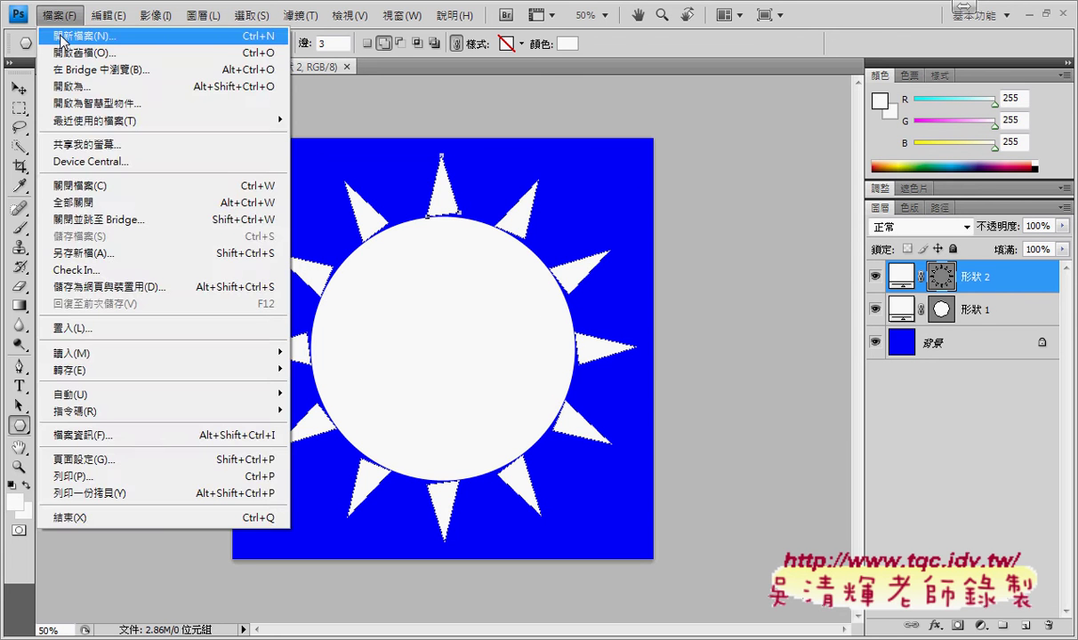
pyautogui.click(62, 38)
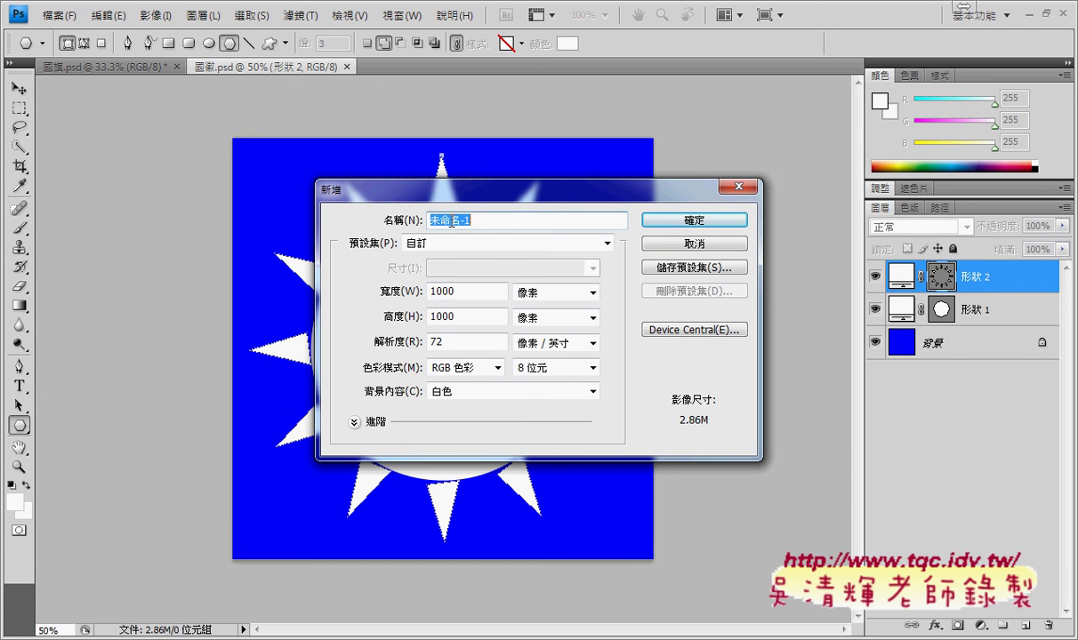
pyautogui.write('vxo')
pyautogui.write('國旗')
pyautogui.moveTo(485, 292); pyautogui.dragTo(433, 297)
pyautogui.click(442, 291)
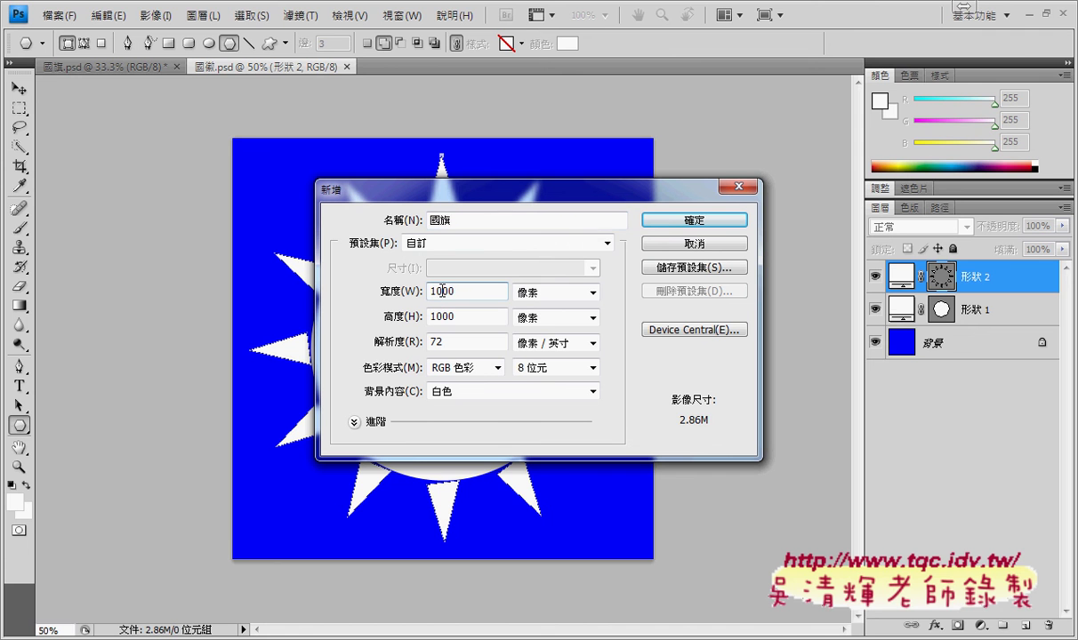
pyautogui.press('BackSpace')
pyautogui.write('2')
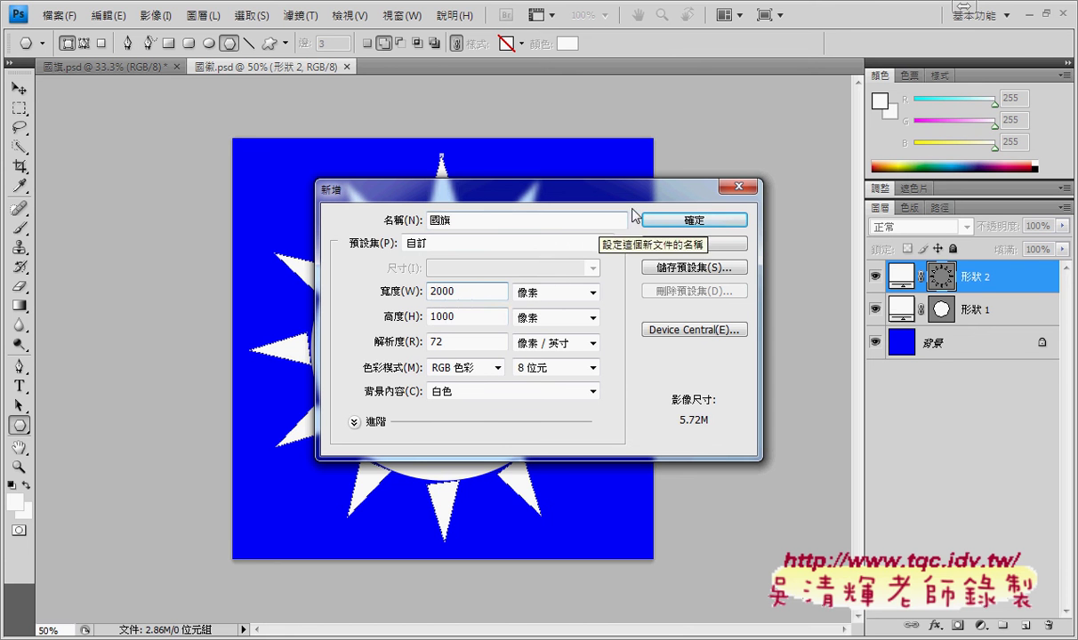
pyautogui.click(434, 316)
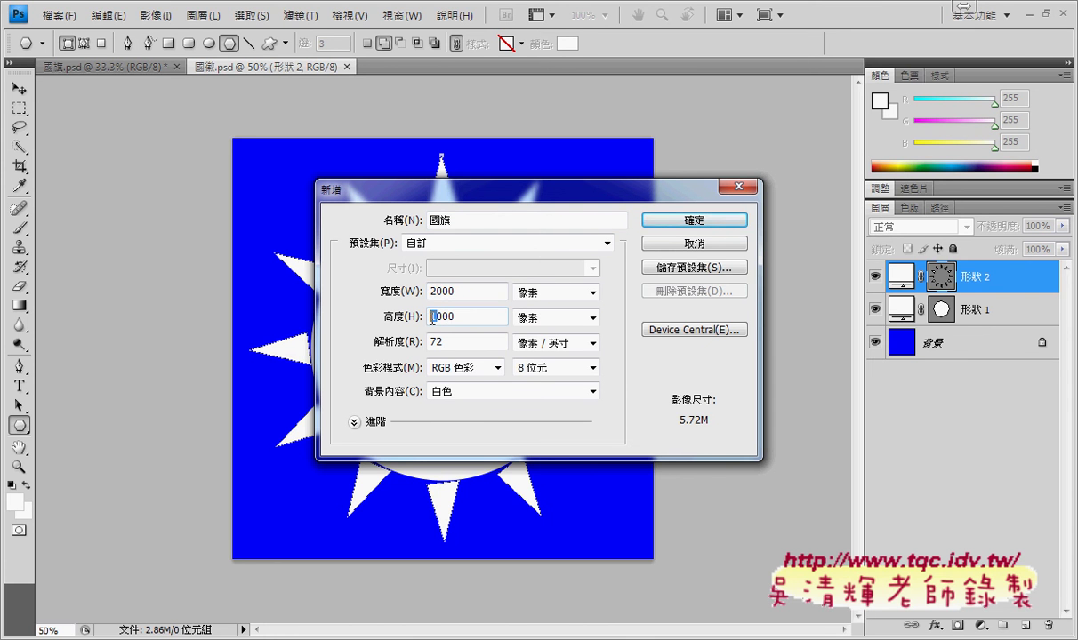
pyautogui.press('BackSpace')
pyautogui.write('2')
pyautogui.click(670, 220)
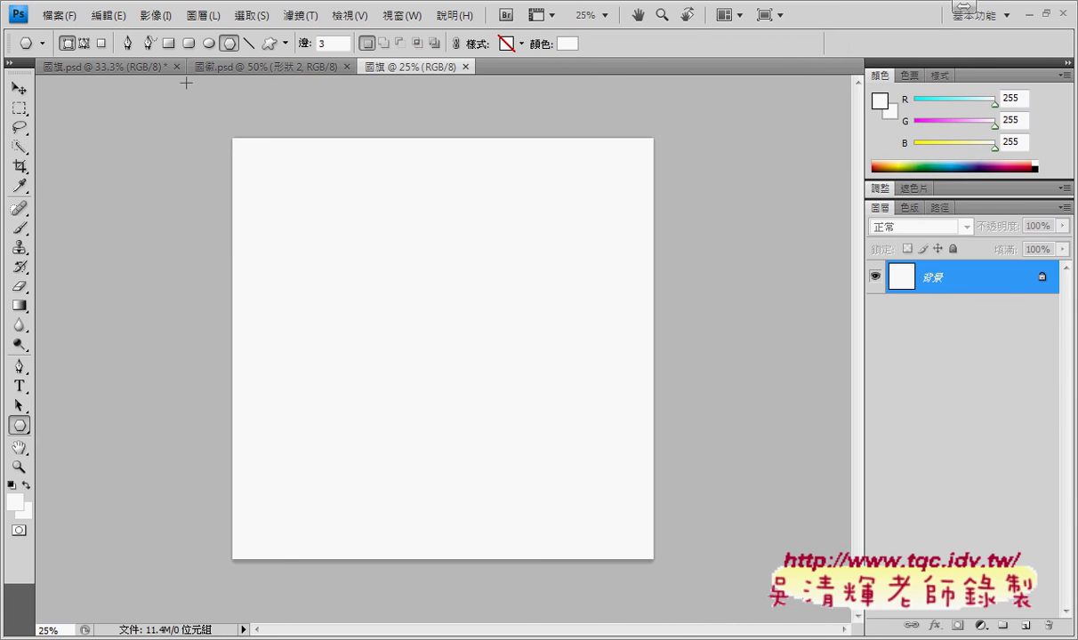
# Fill the 國旗 canvas with Color R 255, G 0, B 0 using Edit > Fill
pyautogui.click(110, 16)
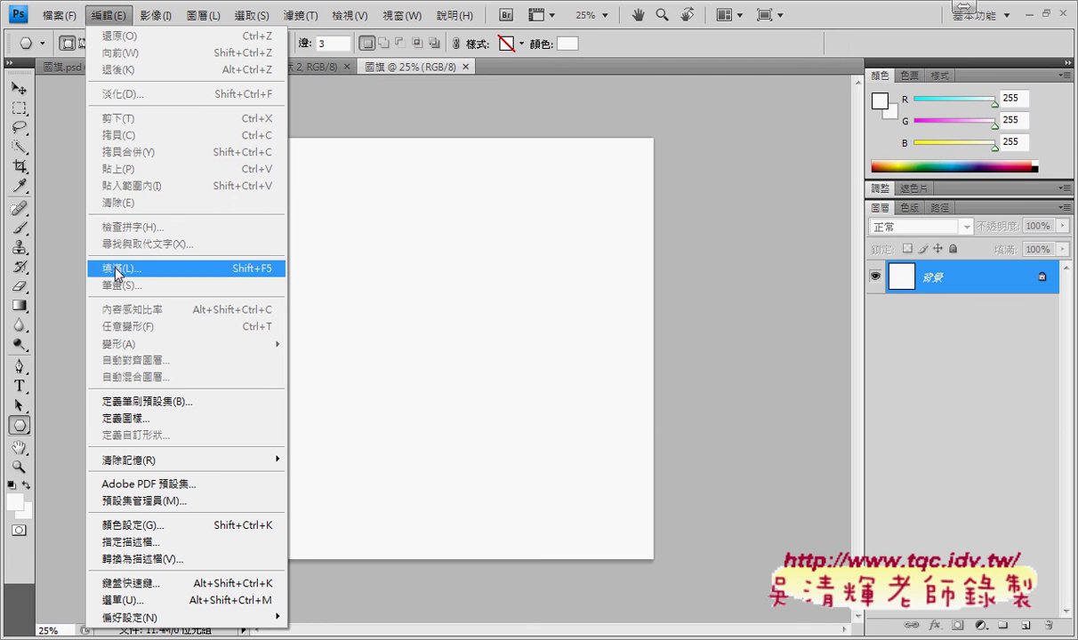
pyautogui.click(116, 268)
pyautogui.click(573, 261)
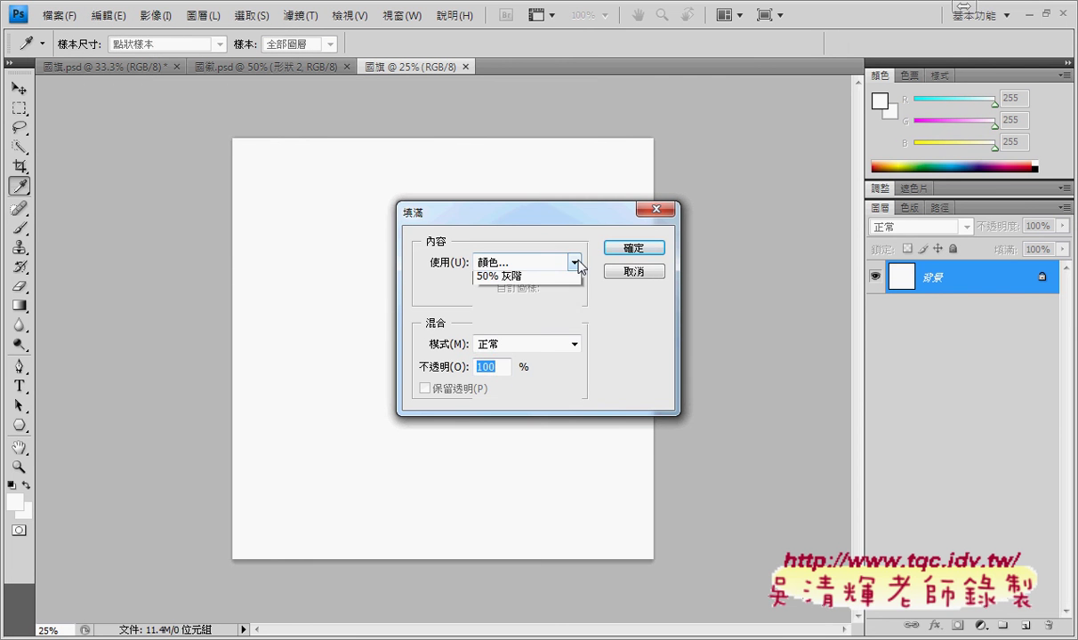
pyautogui.click(551, 305)
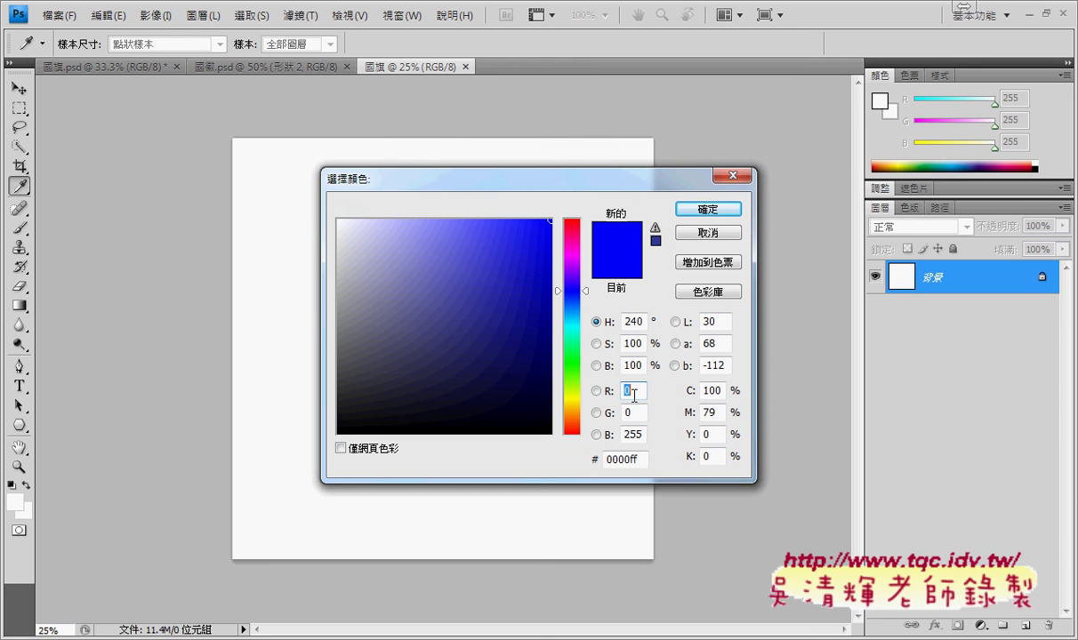
pyautogui.write('255')
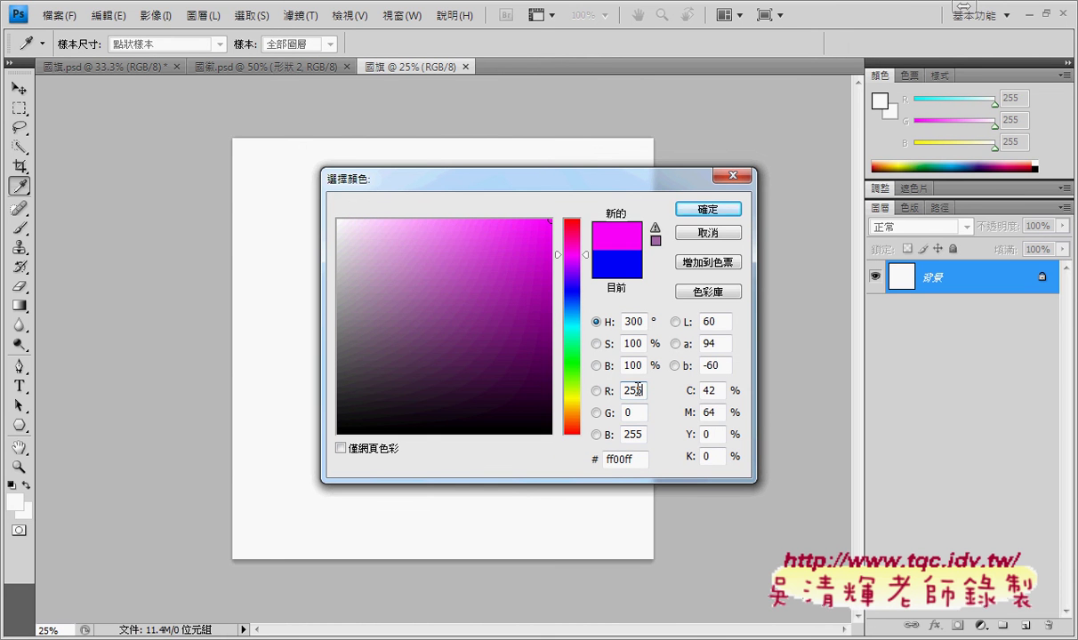
pyautogui.click(622, 439)
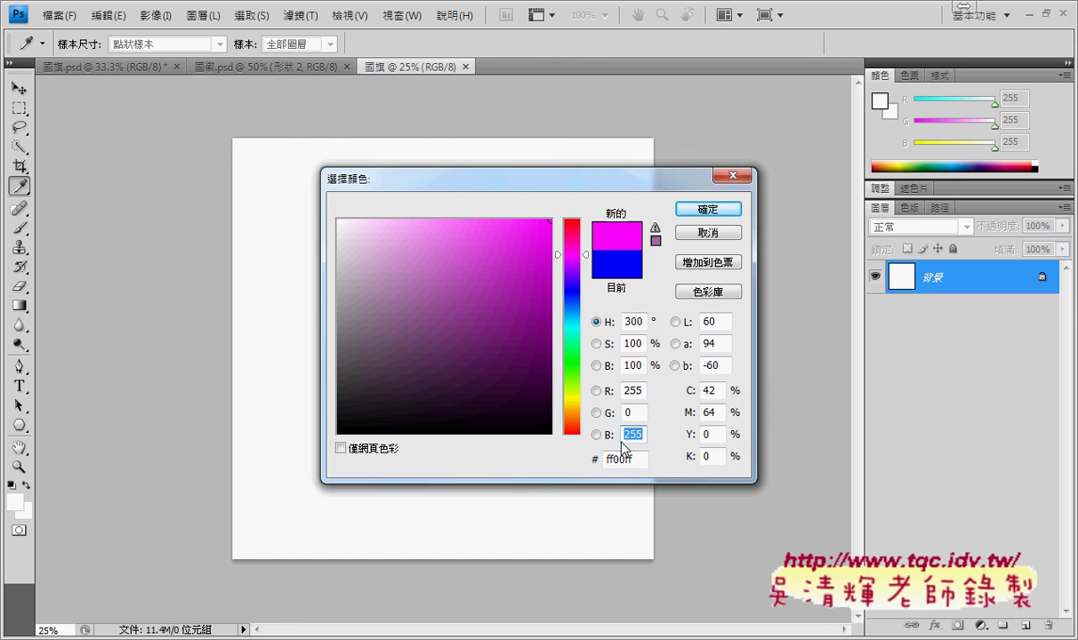
pyautogui.write('0')
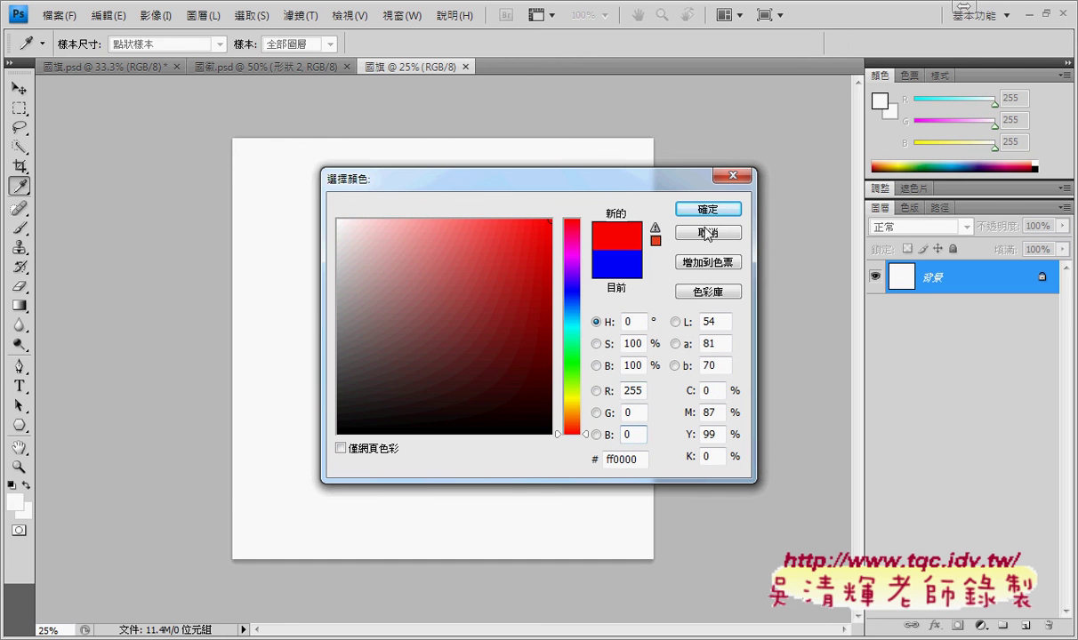
pyautogui.click(698, 210)
pyautogui.click(627, 247)
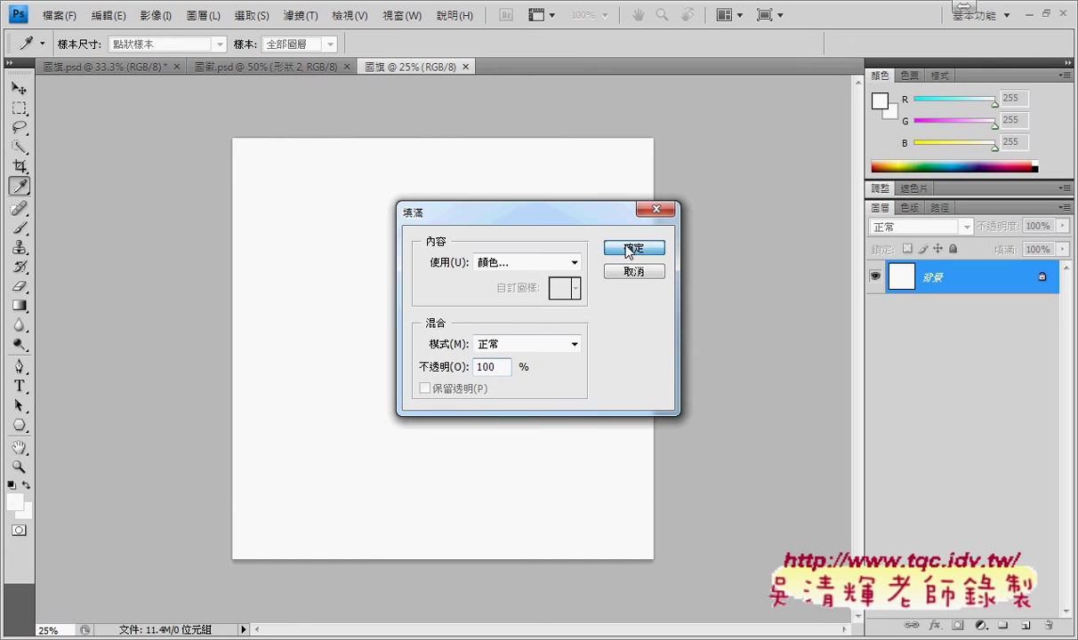
# Select the sun, rays and blue background layers in the 國徽 emblem document
pyautogui.click(228, 61)
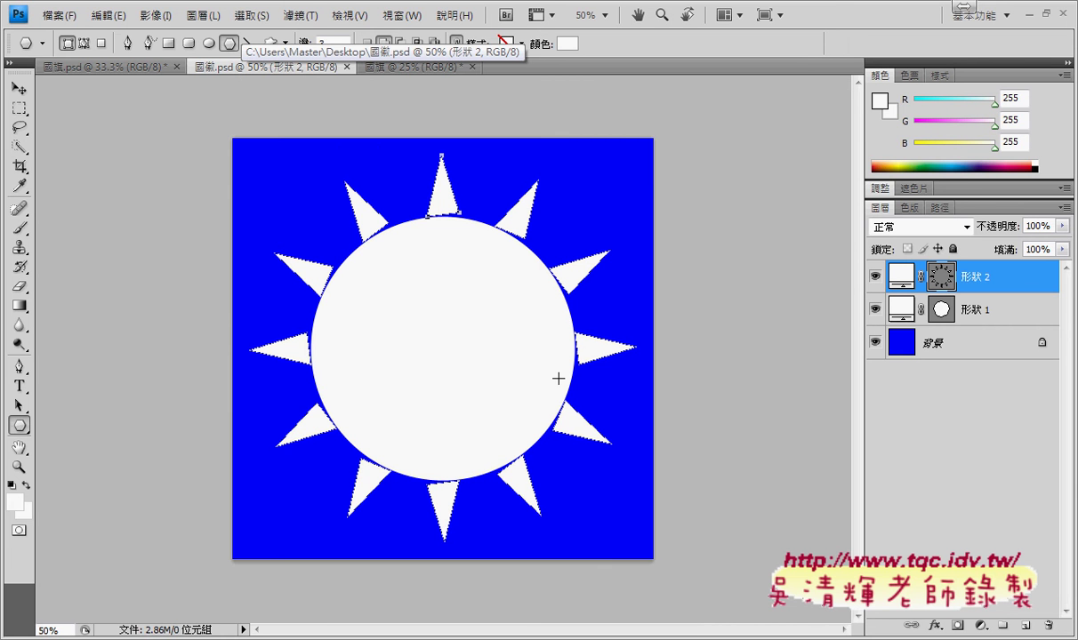
pyautogui.click(413, 66)
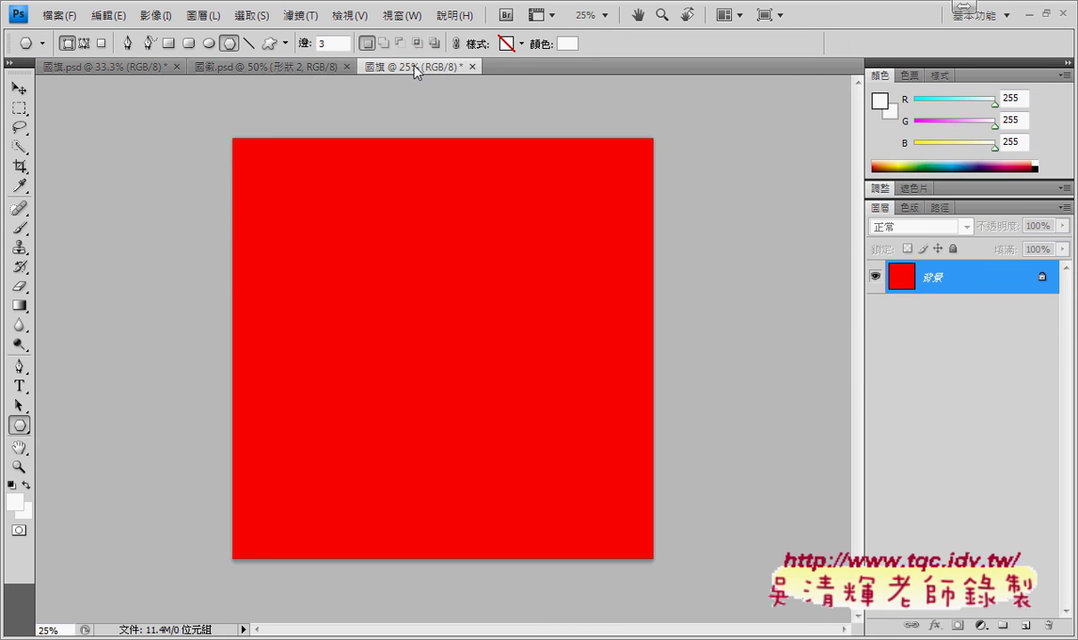
pyautogui.click(275, 67)
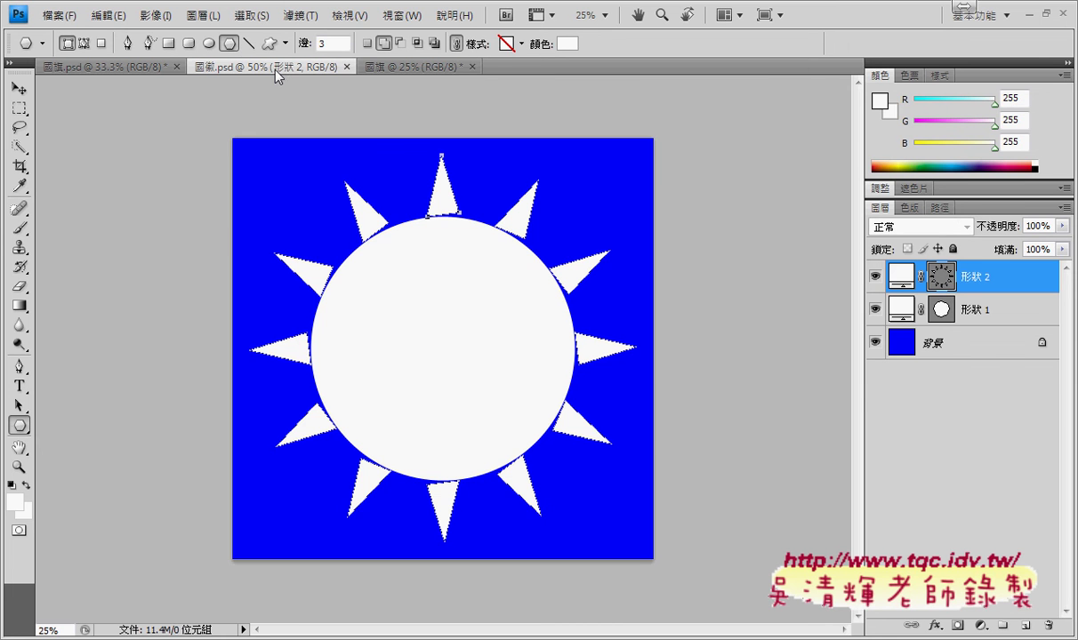
pyautogui.keyDown('shift'); pyautogui.click(957, 347); pyautogui.keyUp('shift')
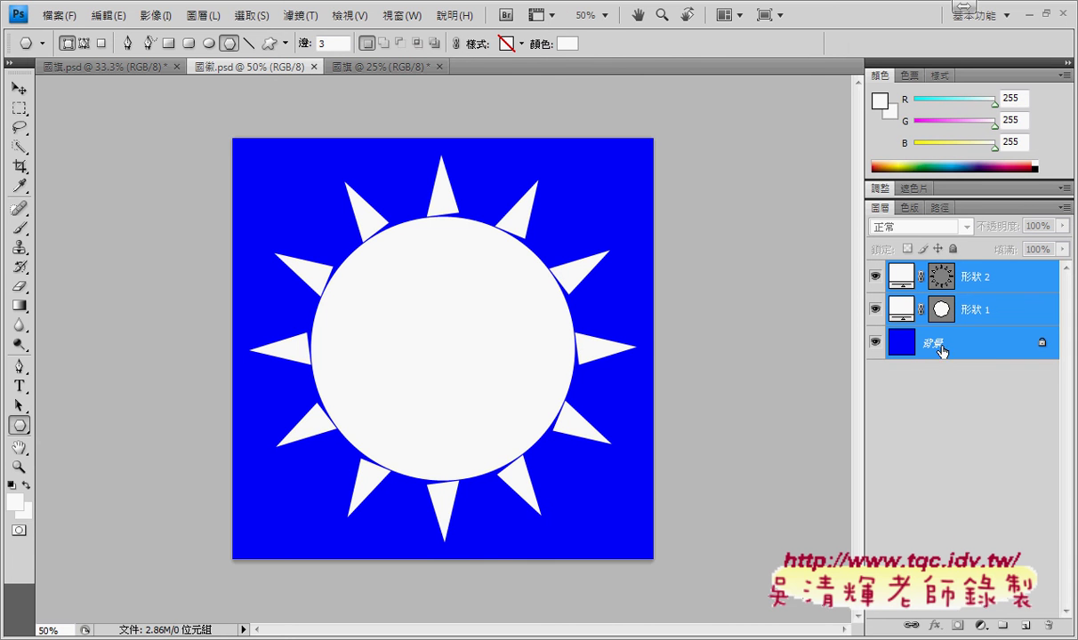
# Duplicate the selected layers with 國旗.psd as the destination document
pyautogui.rightClick(944, 348)
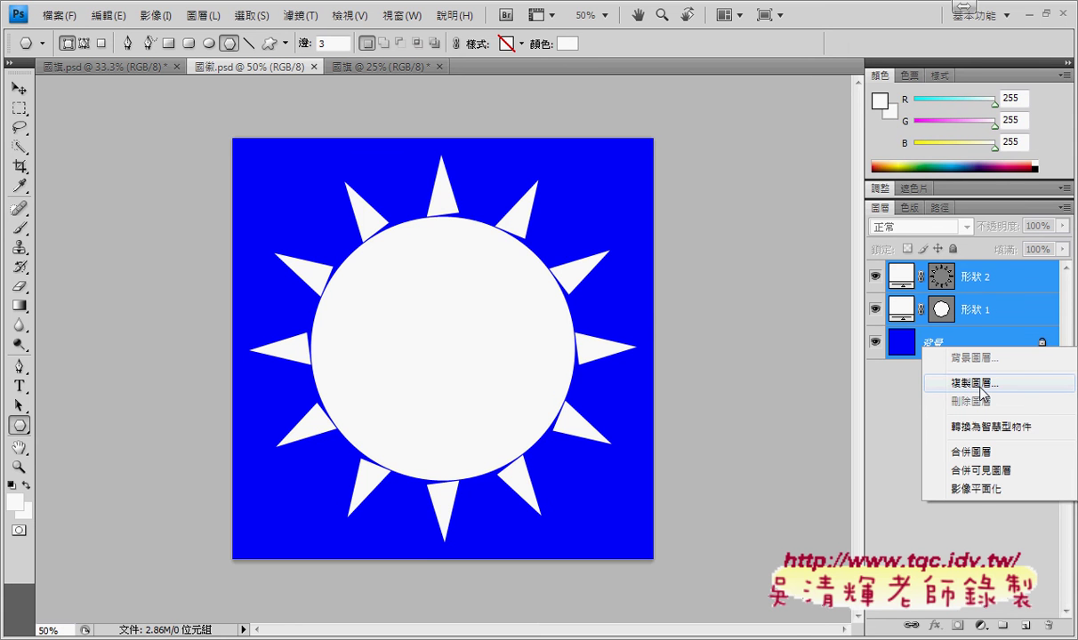
pyautogui.click(980, 389)
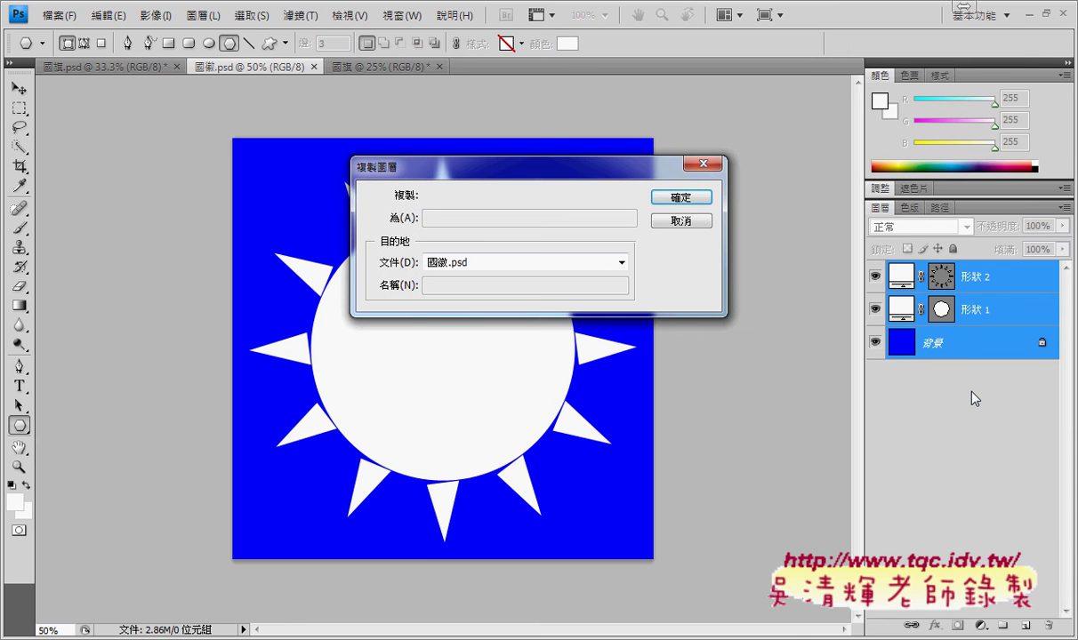
pyautogui.click(511, 266)
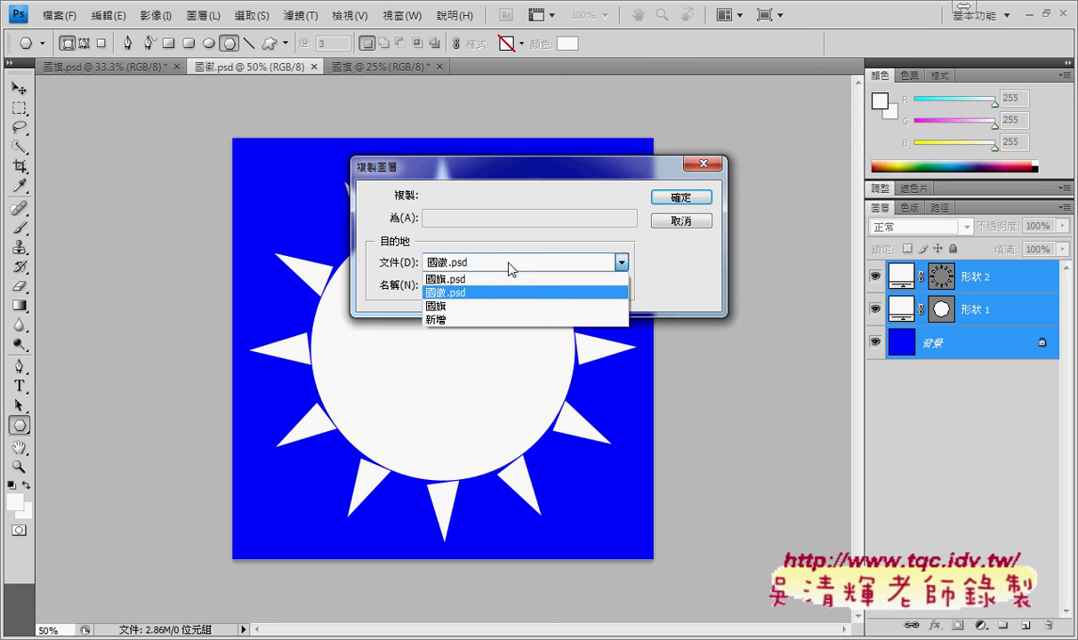
pyautogui.click(480, 280)
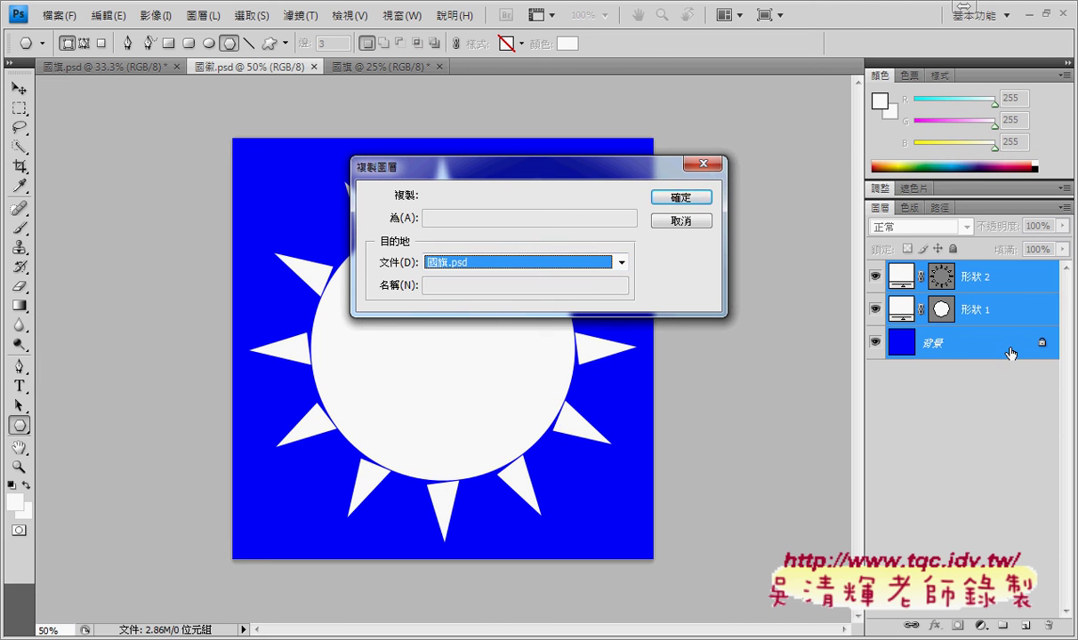
pyautogui.click(680, 199)
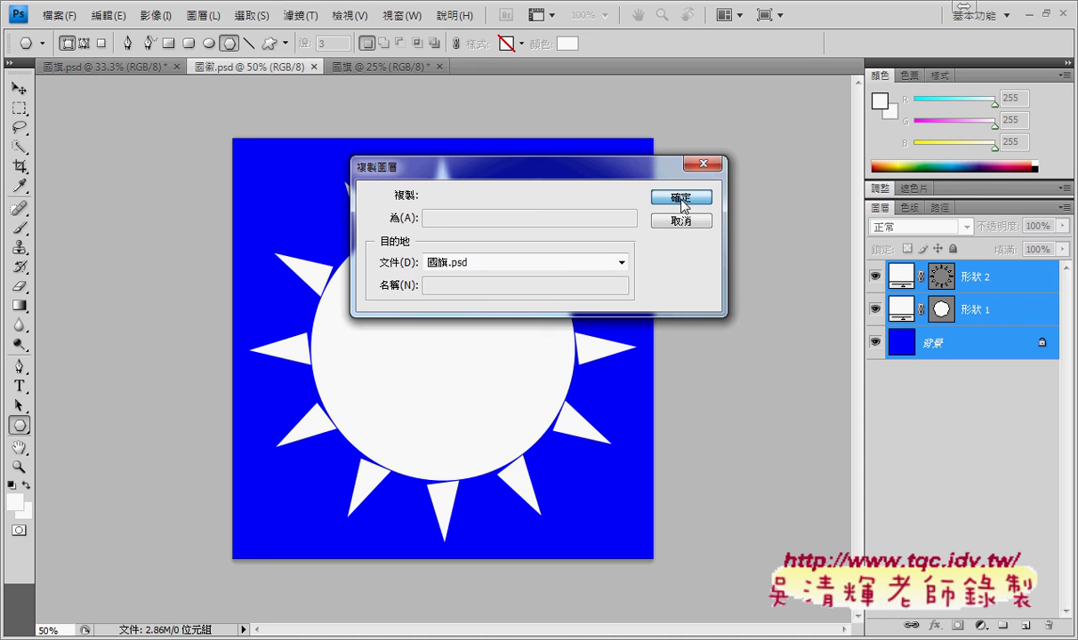
pyautogui.click(681, 198)
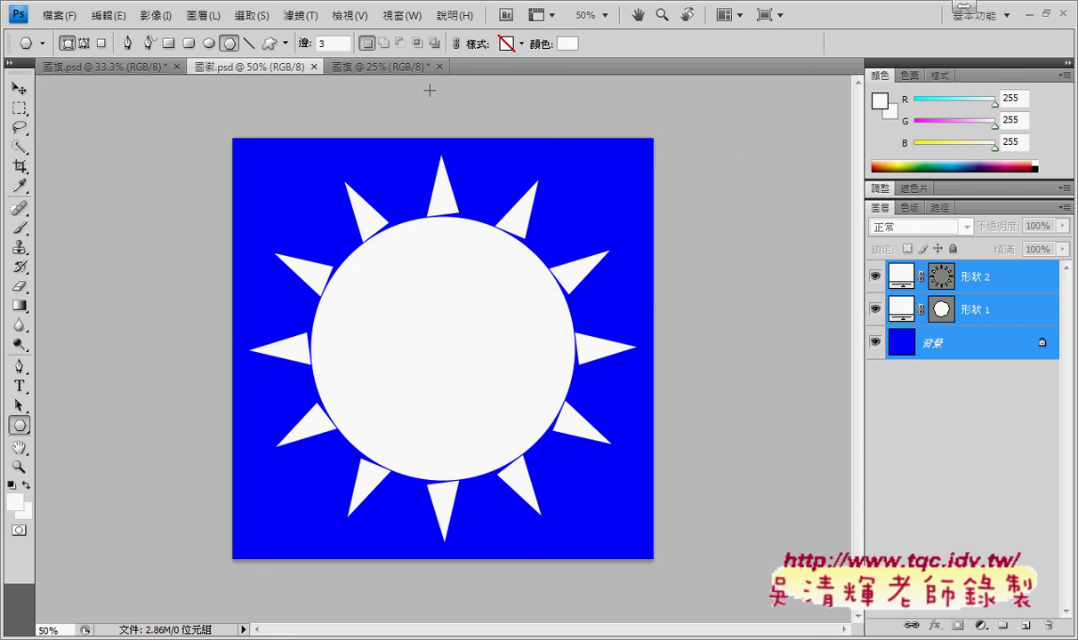
# Close the old 國旗.psd choosing No to saving, then return to the 國徽 emblem
pyautogui.click(364, 67)
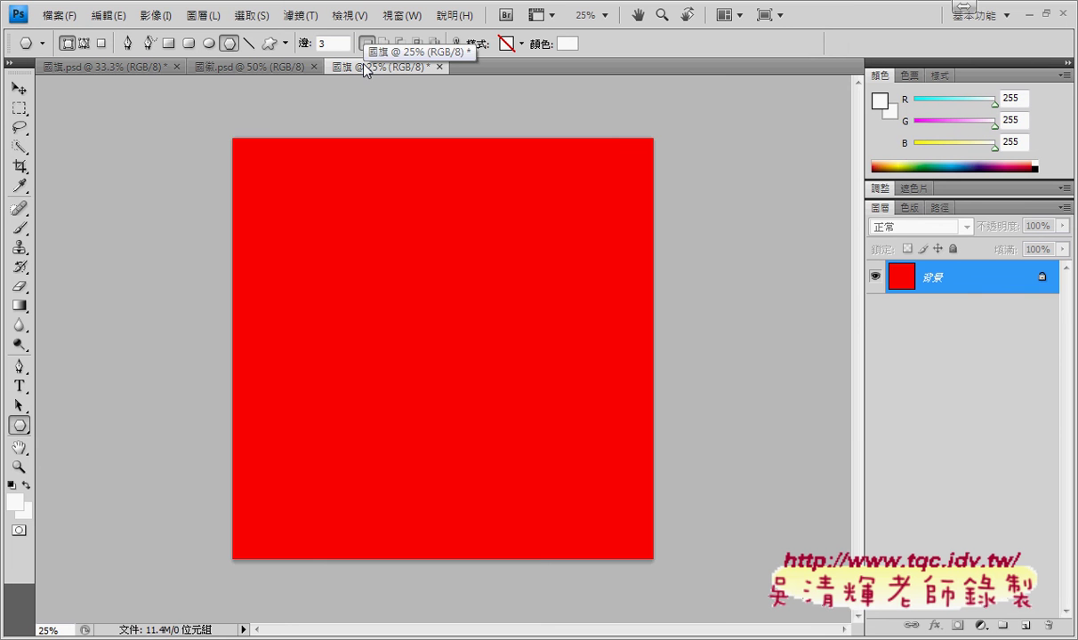
pyautogui.click(106, 64)
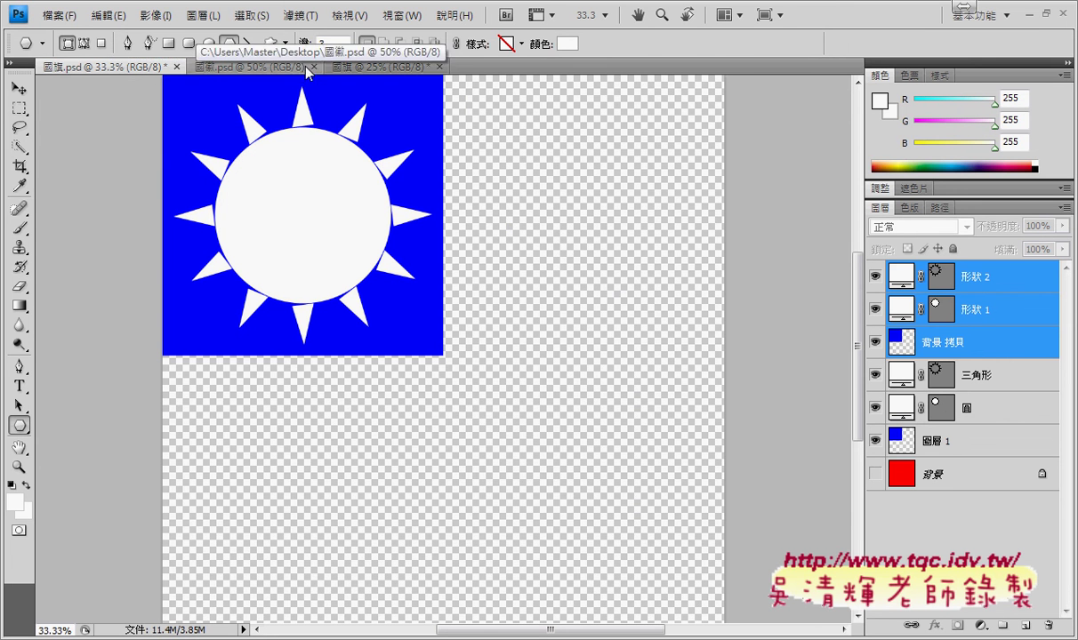
pyautogui.click(176, 67)
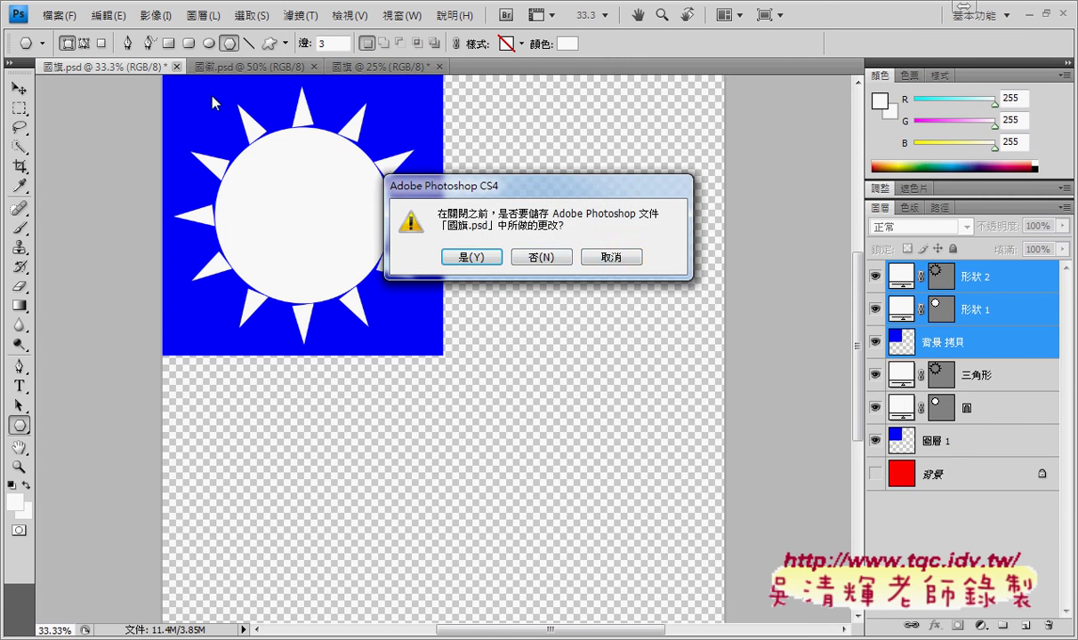
pyautogui.click(547, 255)
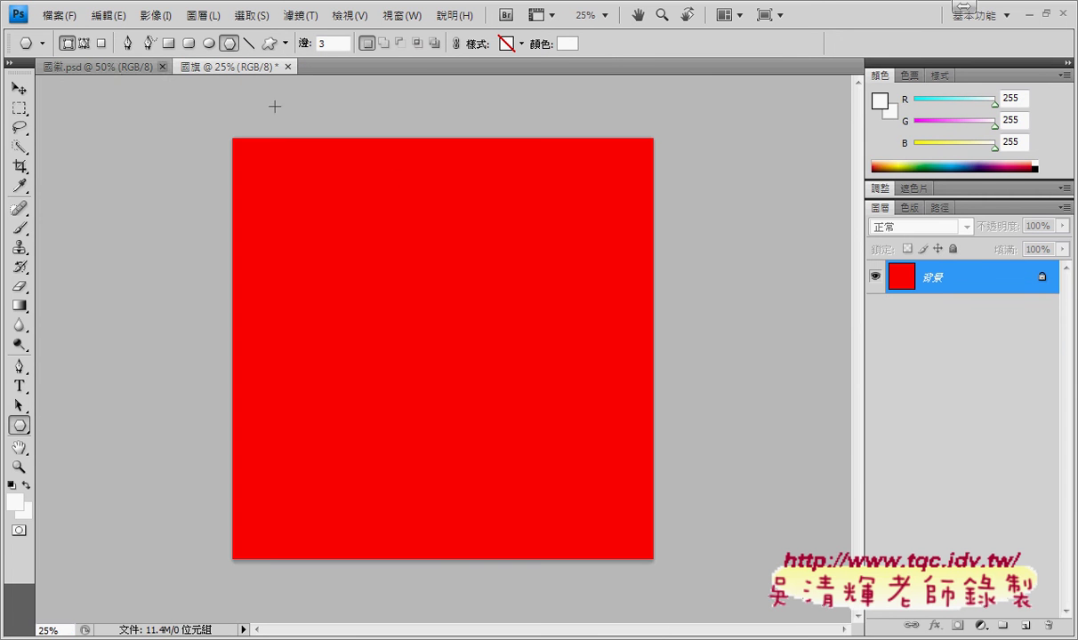
pyautogui.click(111, 69)
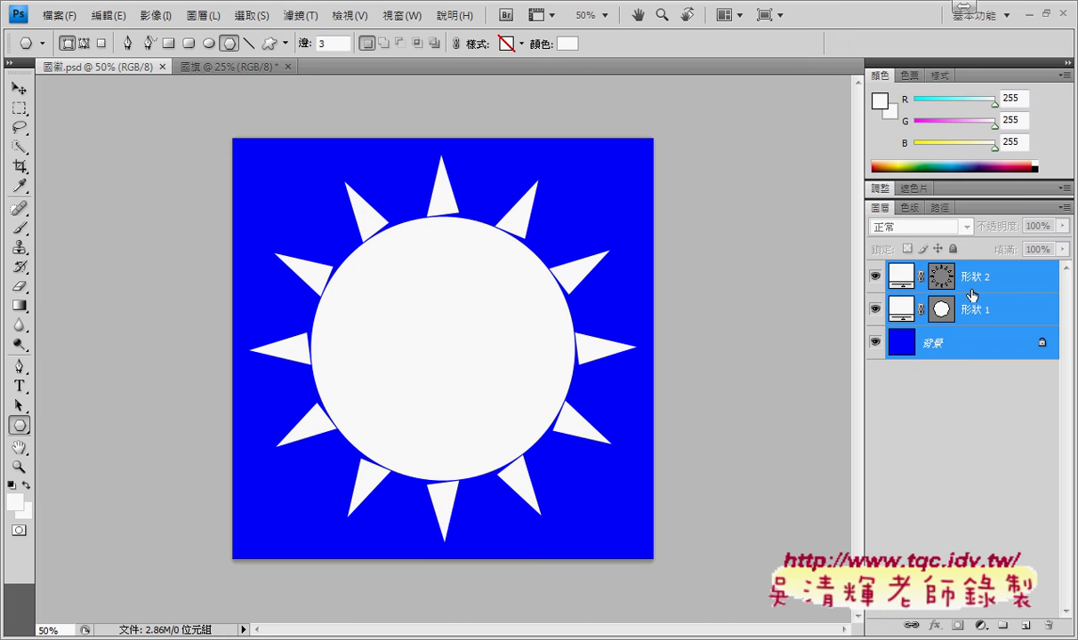
# Duplicate the selected emblem layers into the red 國旗 document and view the combined flag
pyautogui.rightClick(917, 280)
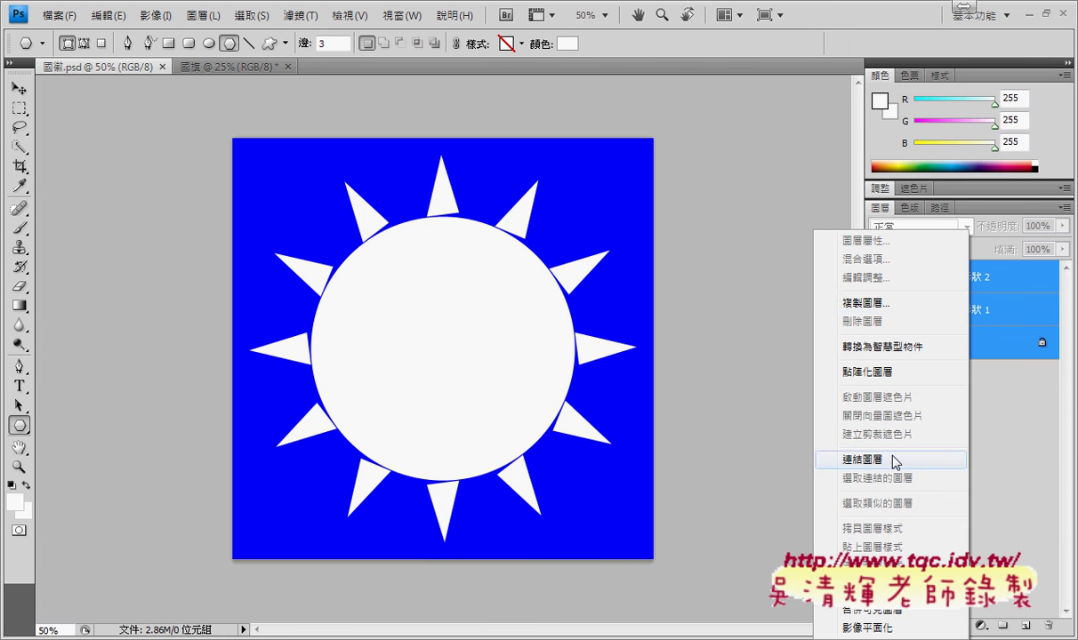
pyautogui.click(897, 302)
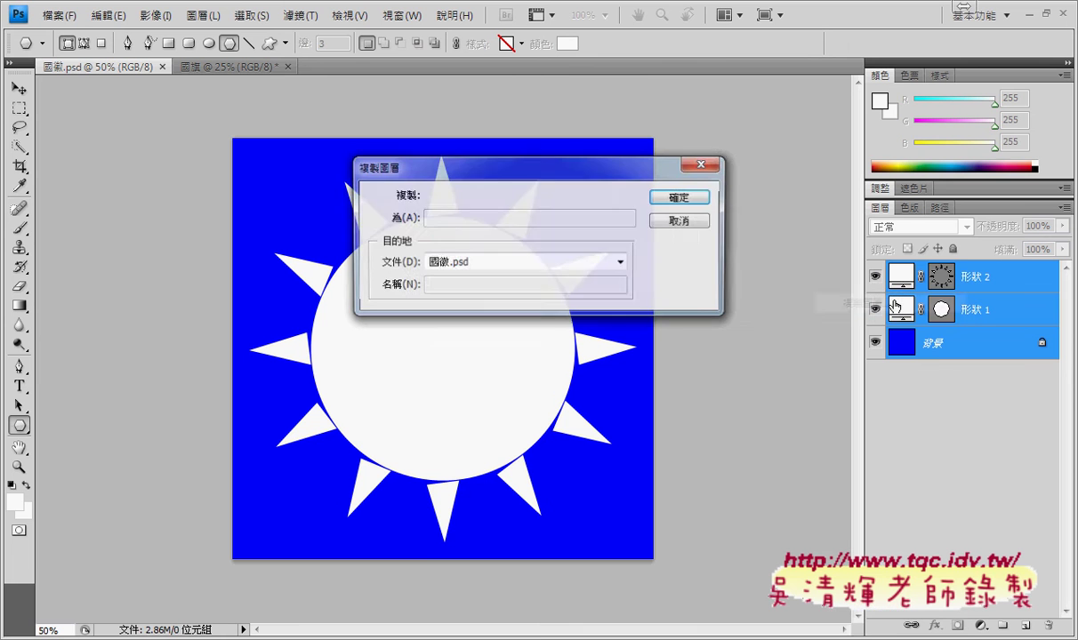
pyautogui.click(619, 262)
pyautogui.click(509, 292)
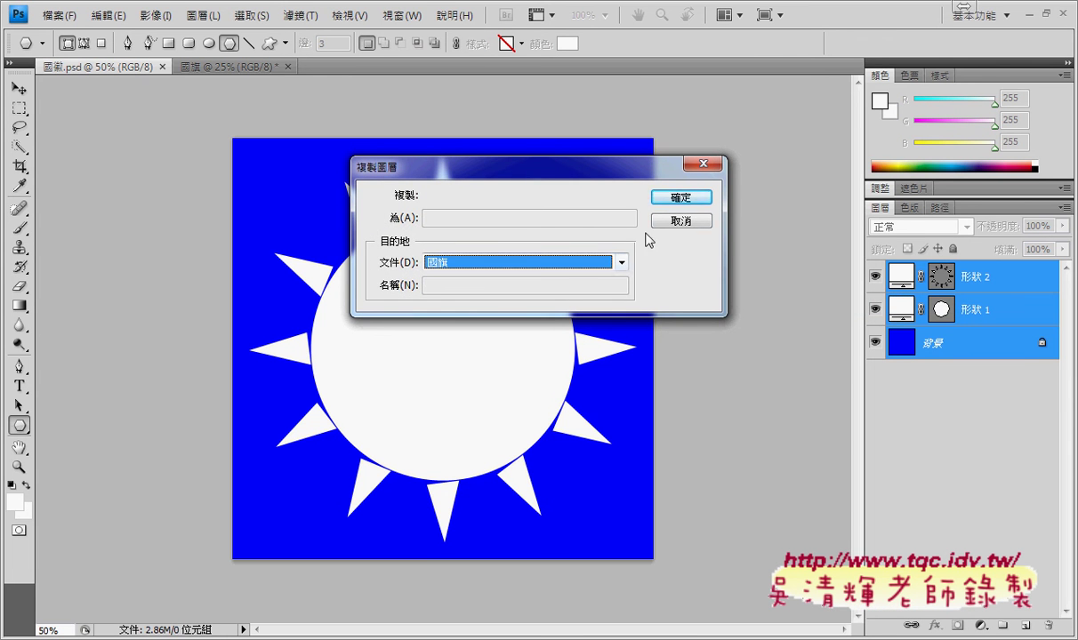
pyautogui.click(681, 198)
pyautogui.click(236, 64)
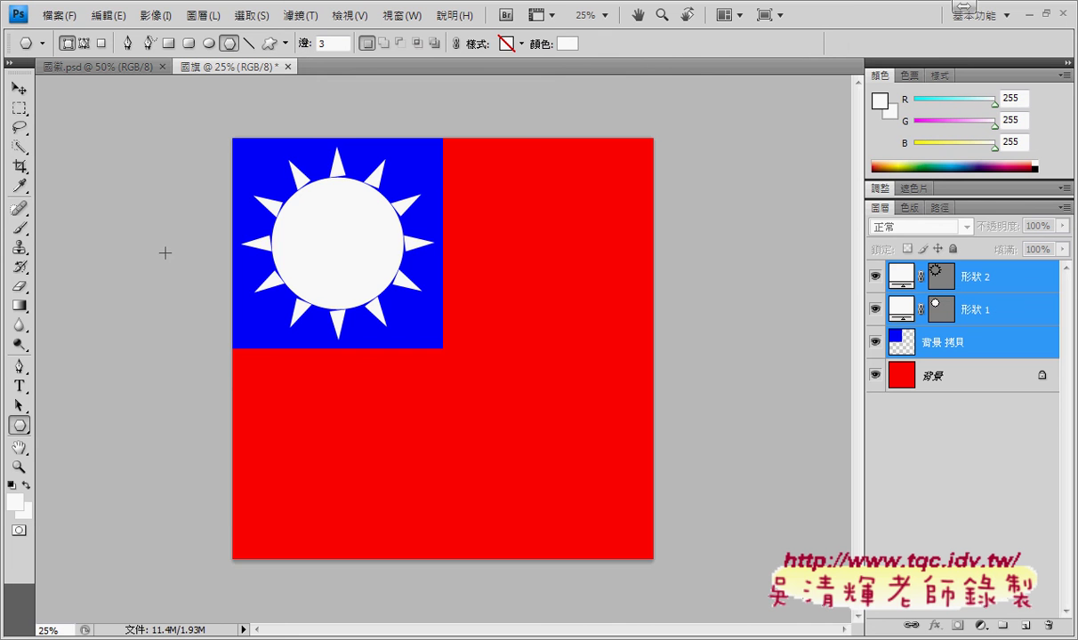
# Save the red flag to the Desktop as 國旗.psd in Photoshop format
pyautogui.click(59, 15)
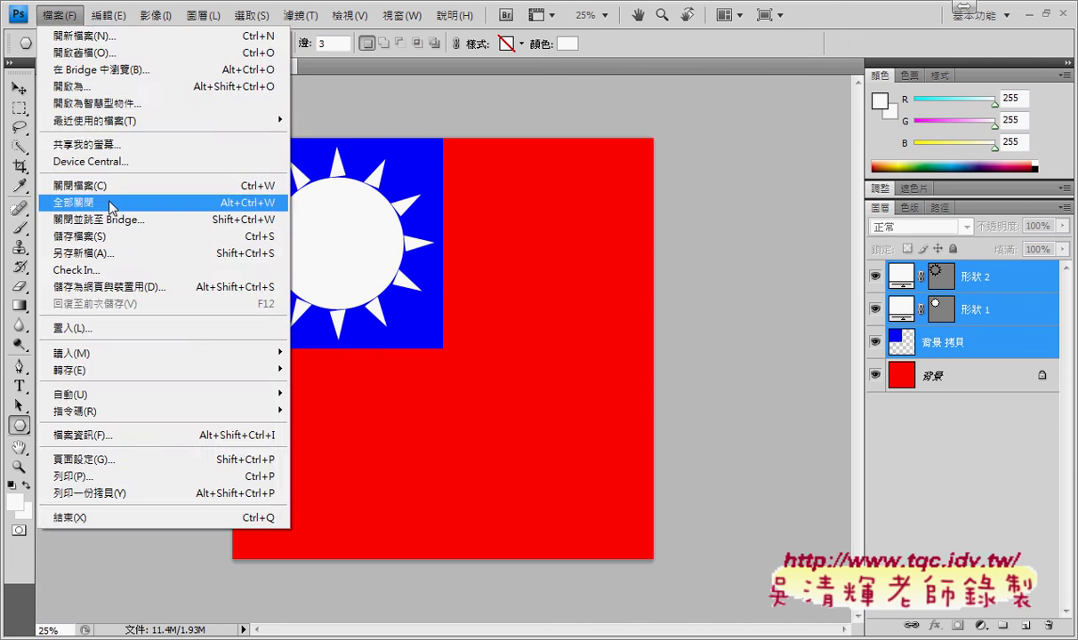
pyautogui.click(117, 254)
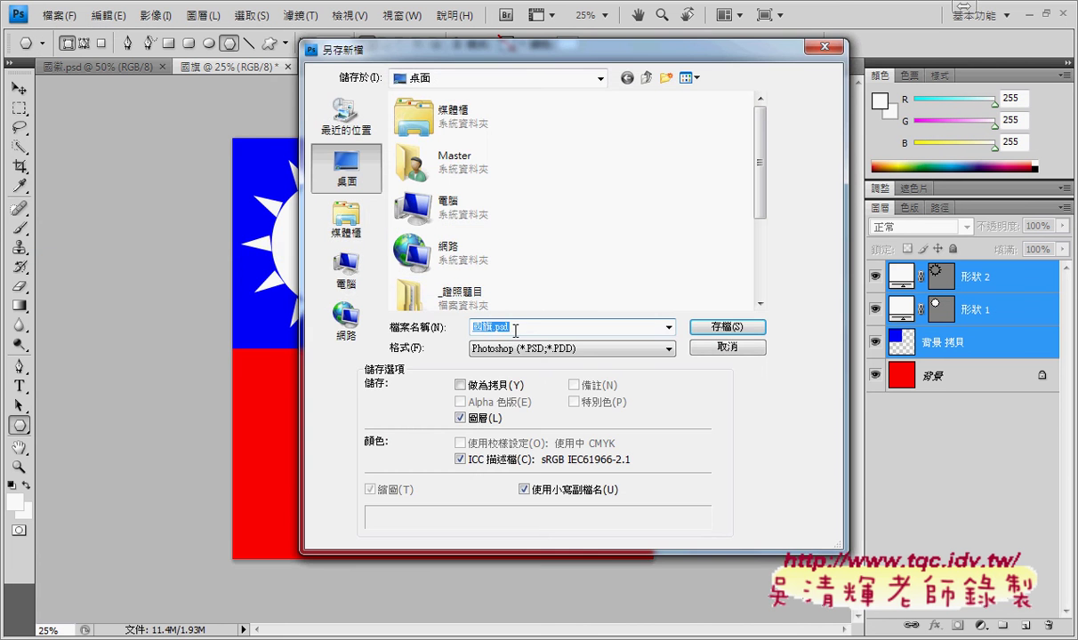
pyautogui.moveTo(760, 178); pyautogui.dragTo(766, 256)
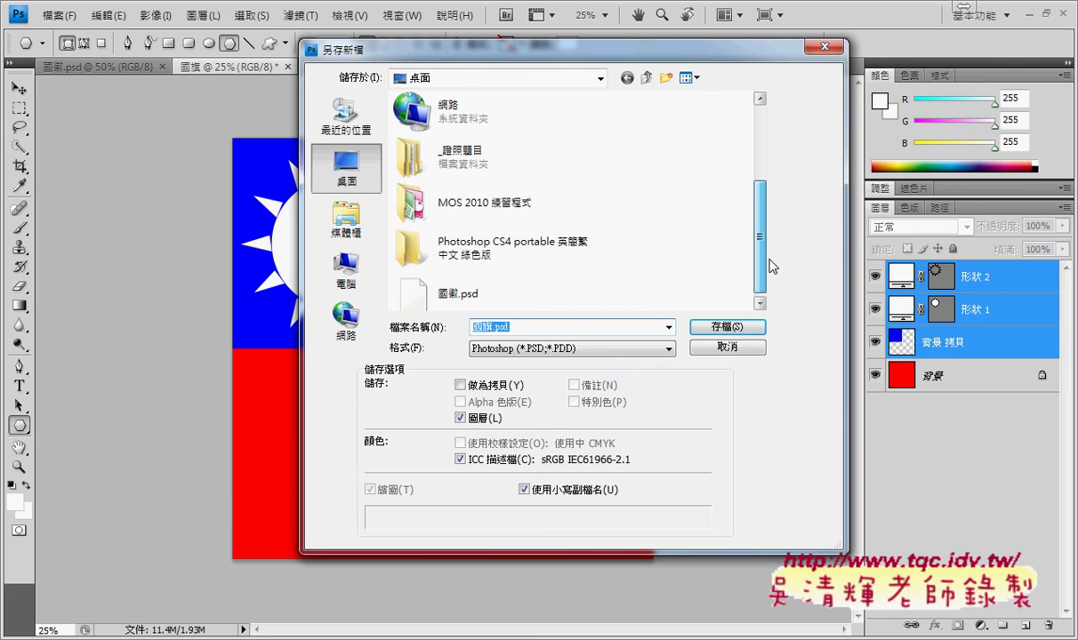
pyautogui.click(740, 332)
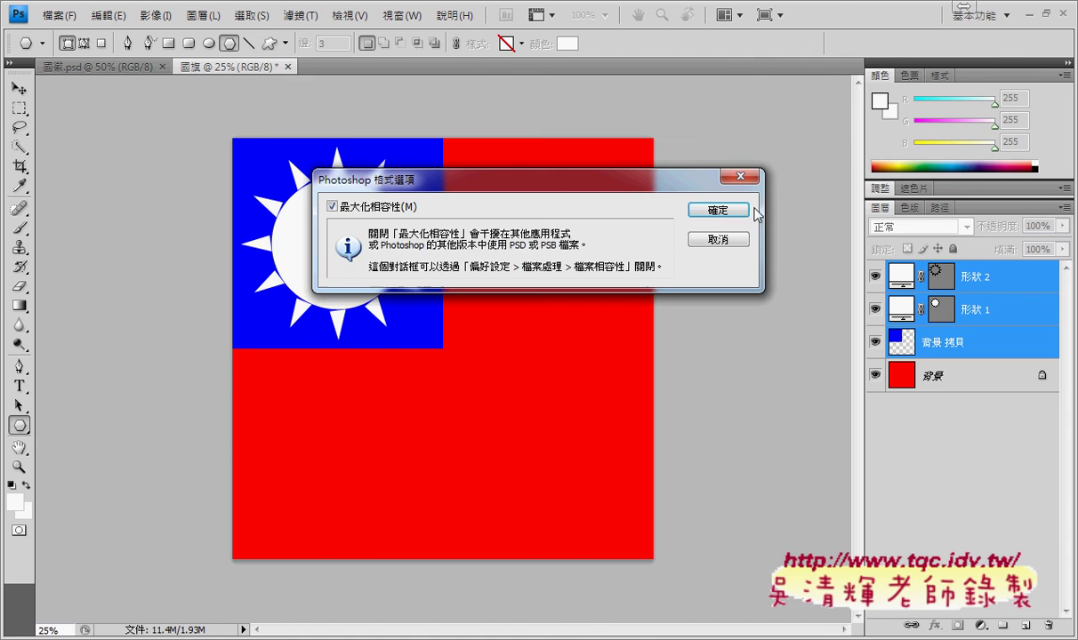
pyautogui.click(716, 208)
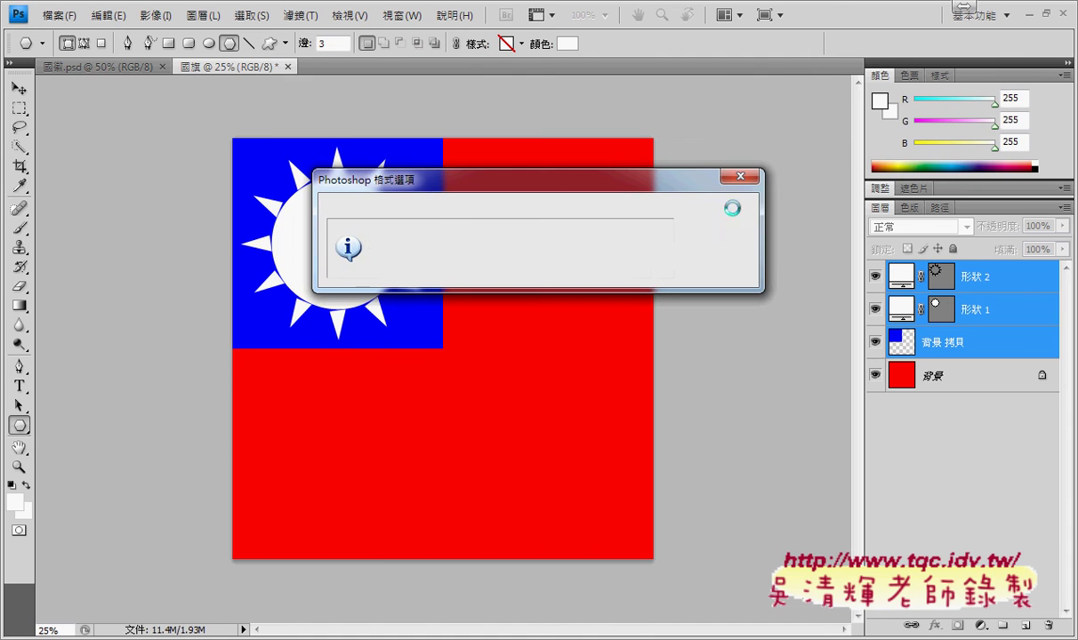
pyautogui.click(107, 65)
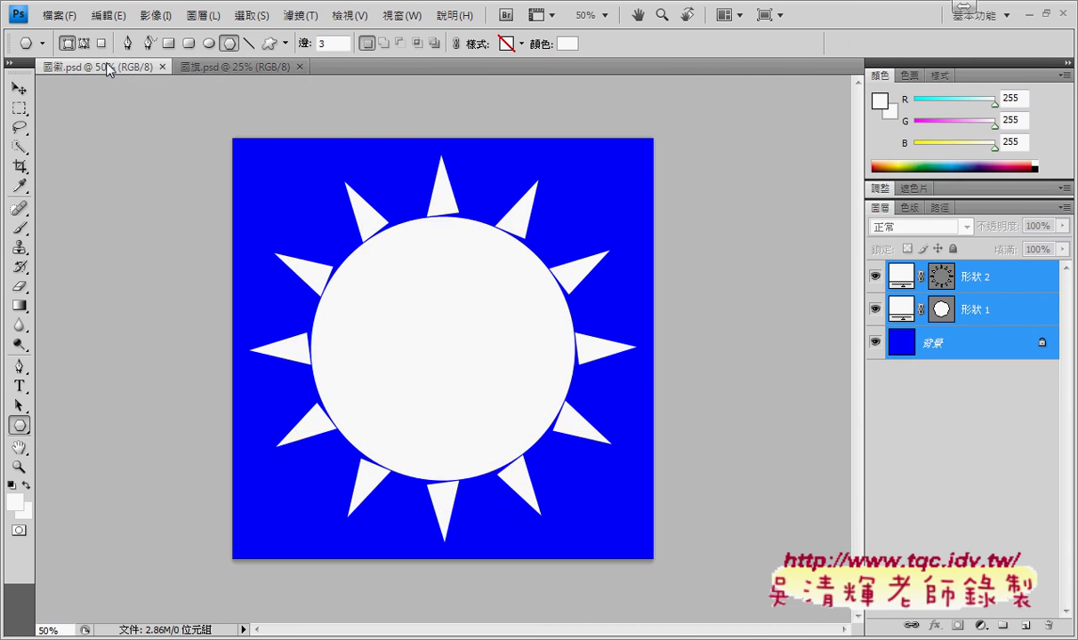
# Glance at the 國徽.psd sun emblem, then return to the finished 國旗.psd flag document
pyautogui.click(238, 67)
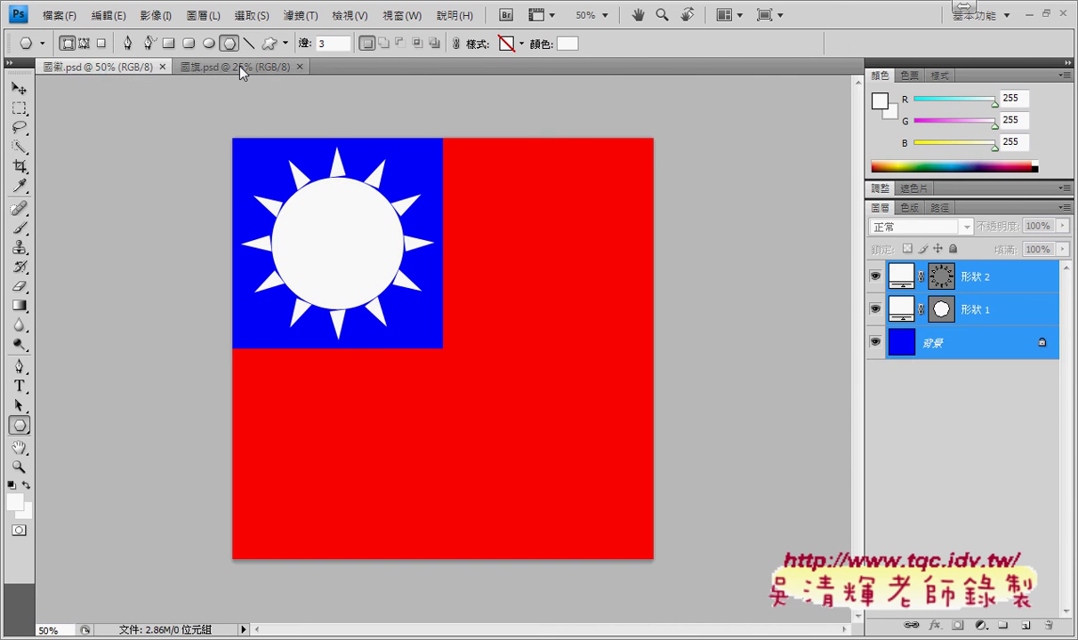
pyautogui.click(103, 66)
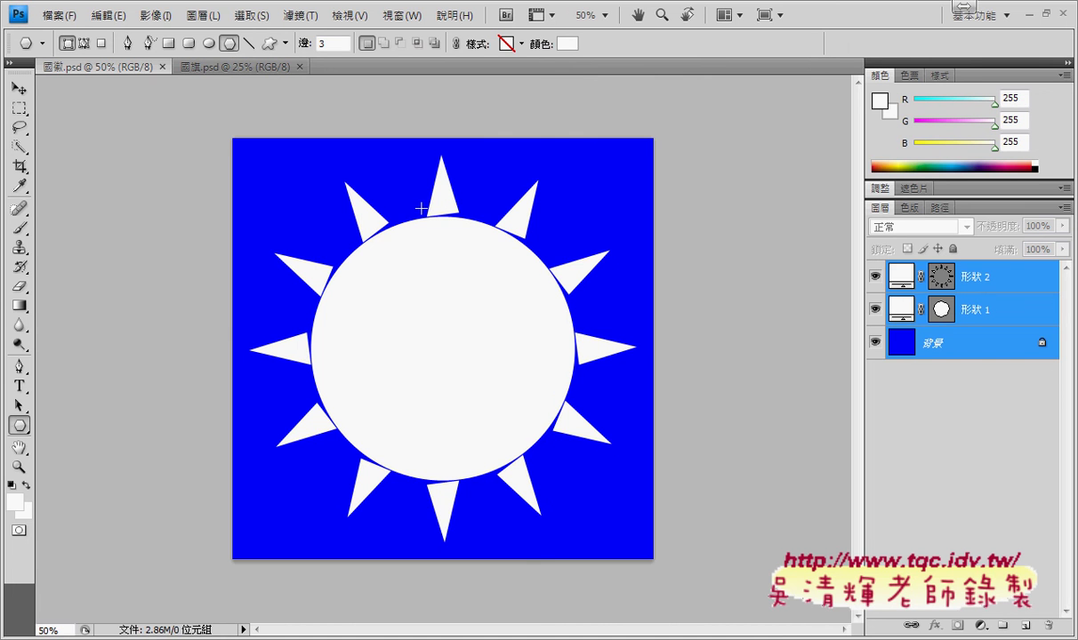
pyautogui.click(202, 68)
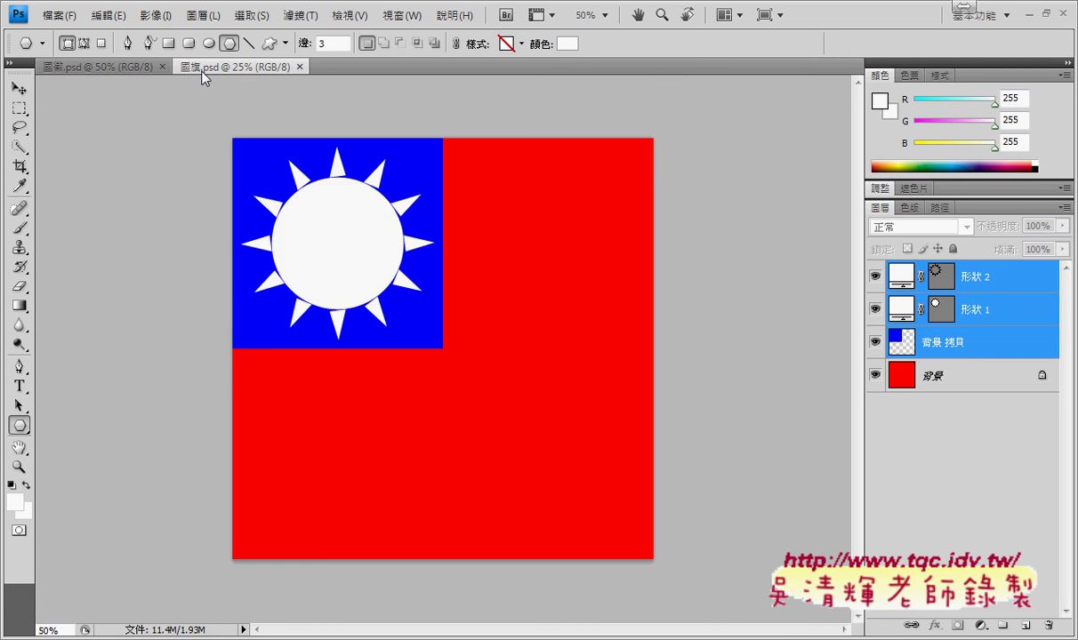